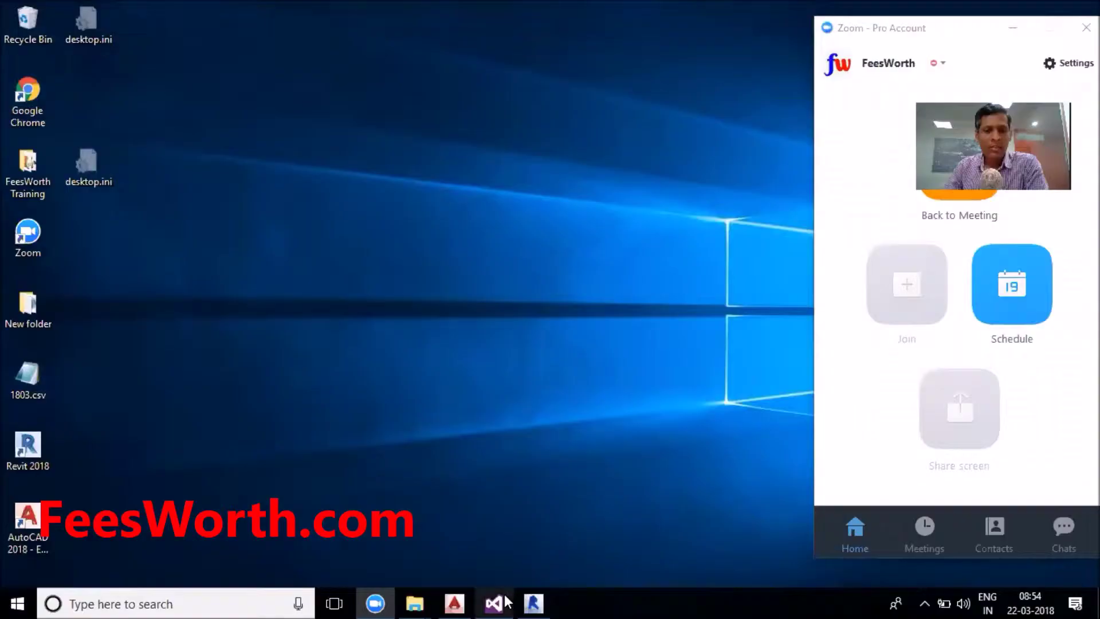
Bring the RFA2DWG solution in Visual Studio forward, showing the AcadWorks layer-colour code.
left_click(496, 604)
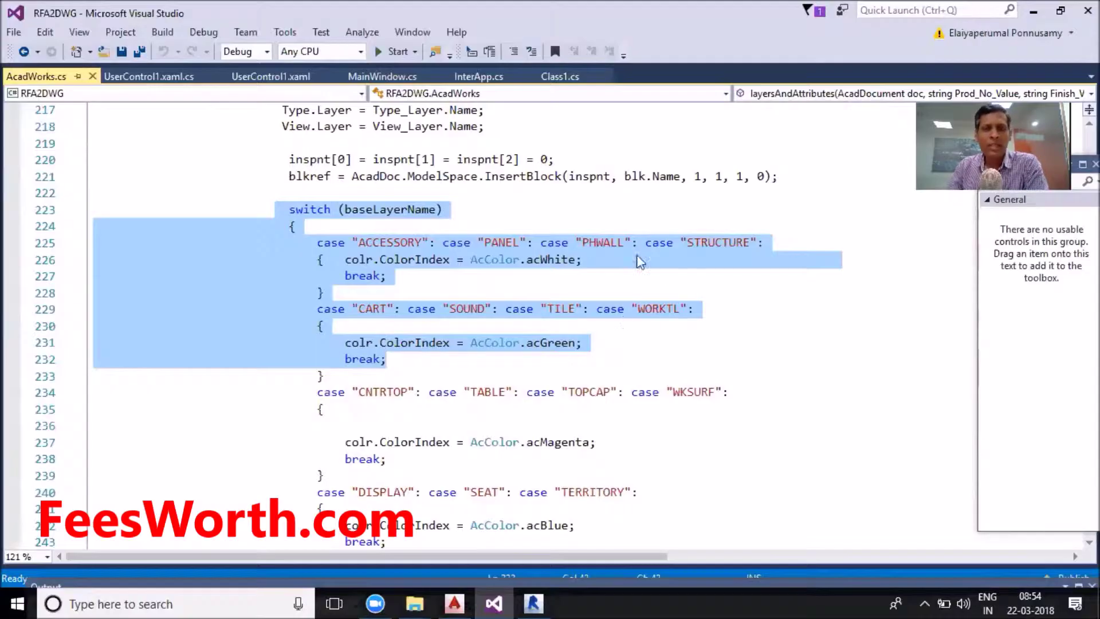
left_click(560, 214)
scroll(528, 235, "up", 1)
scroll(495, 330, "up", 3)
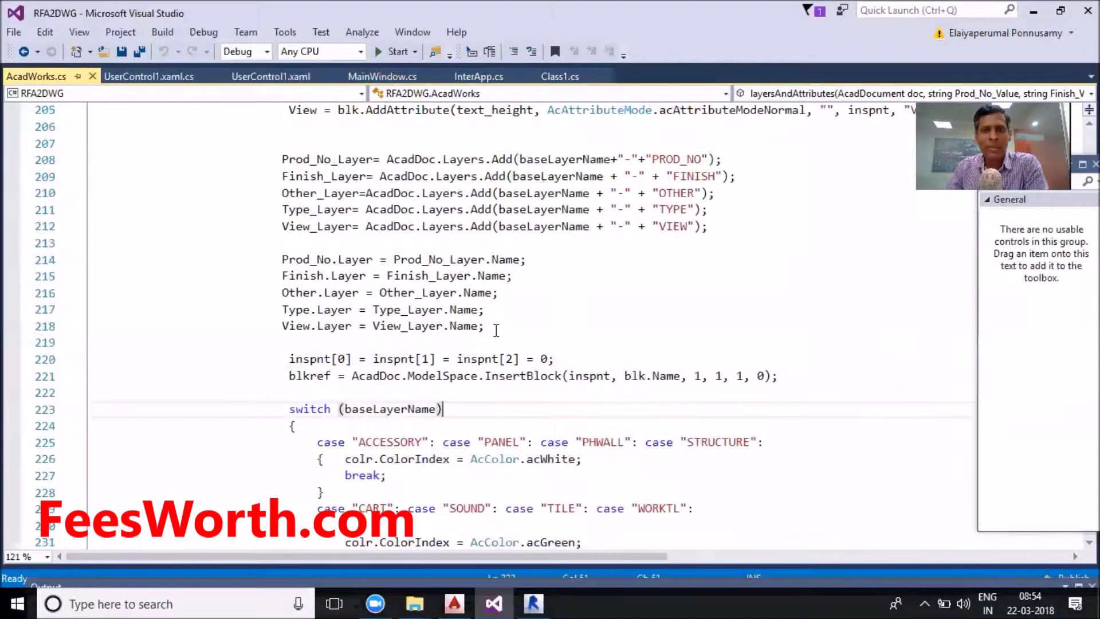
left_click_drag(283, 160, 703, 225)
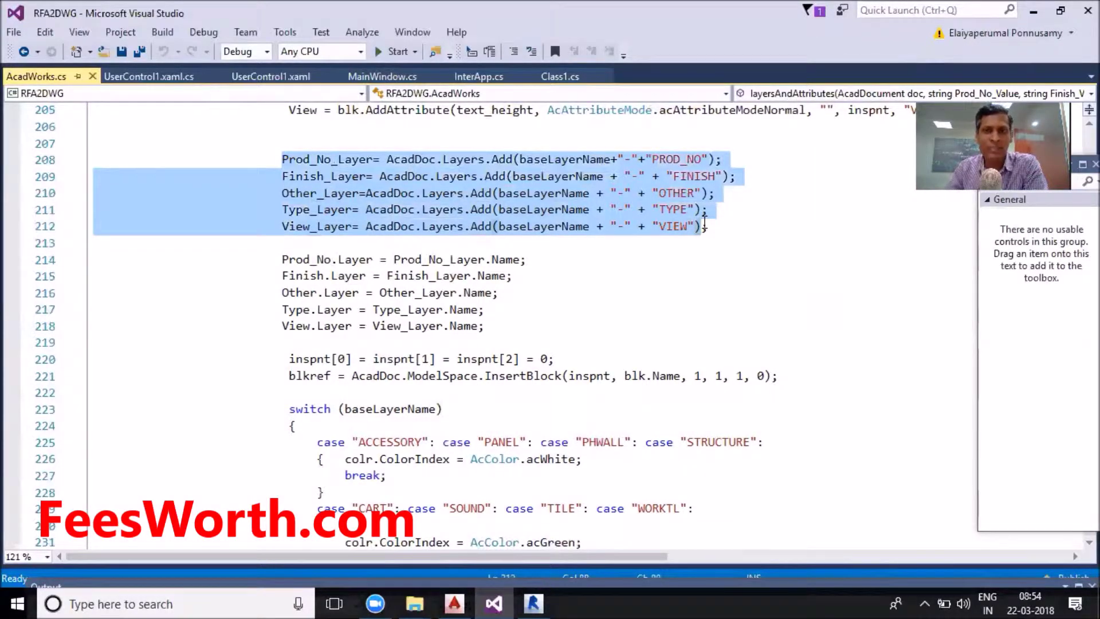
left_click(703, 225)
left_click(521, 159)
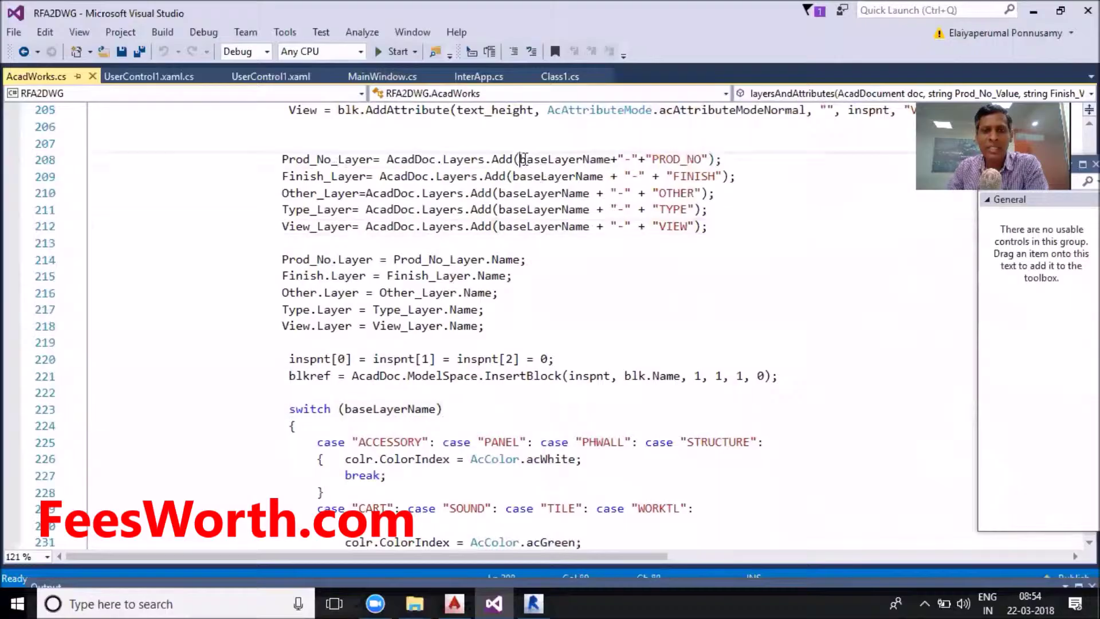
left_click_drag(520, 159, 607, 159)
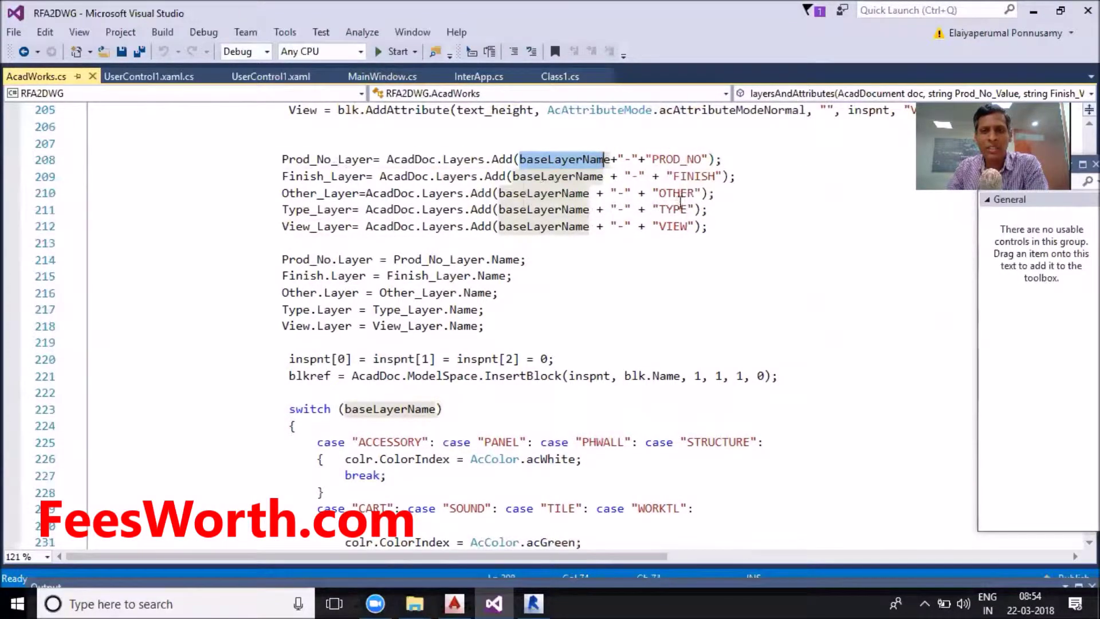
key("Up")
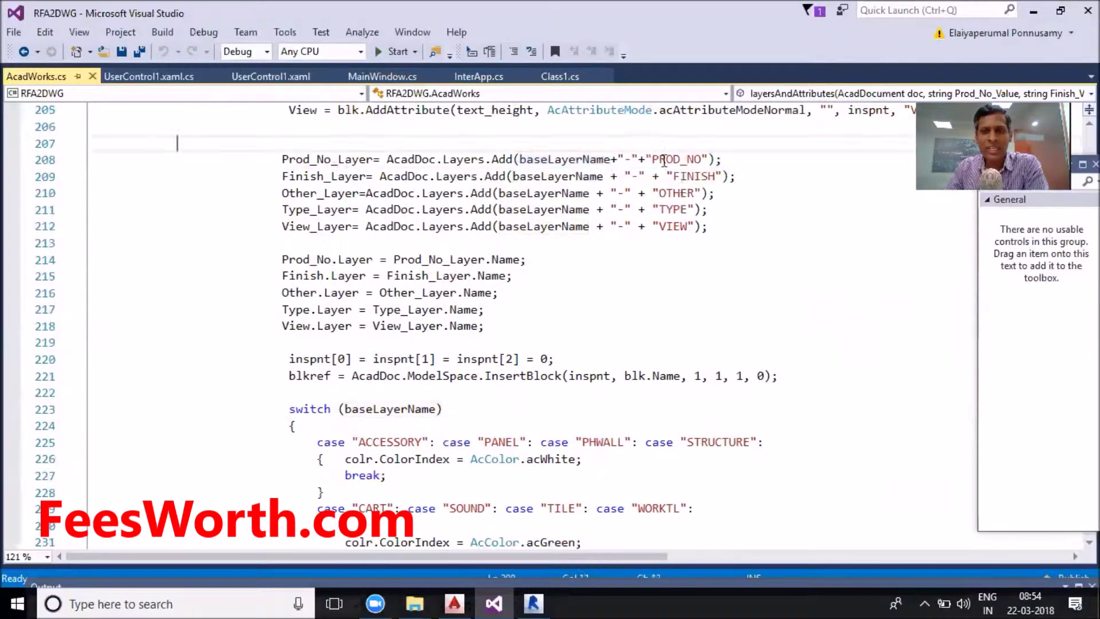
left_click_drag(664, 160, 706, 225, "shift")
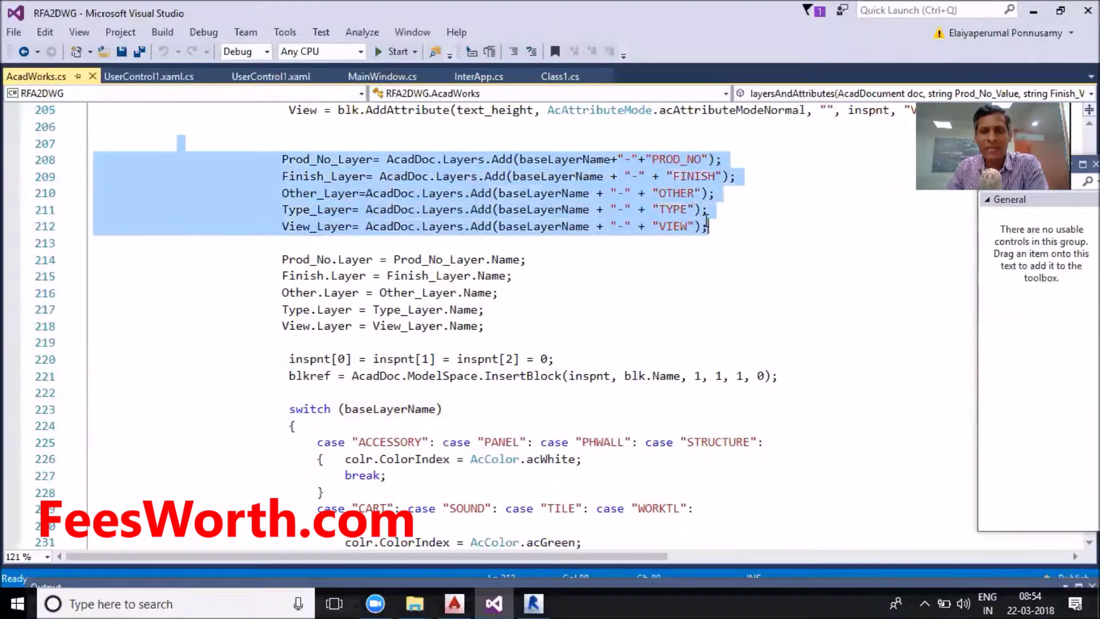
left_click(658, 247)
scroll(610, 287, "down", 3)
scroll(400, 305, "down", 1)
scroll(399, 305, "down", 1)
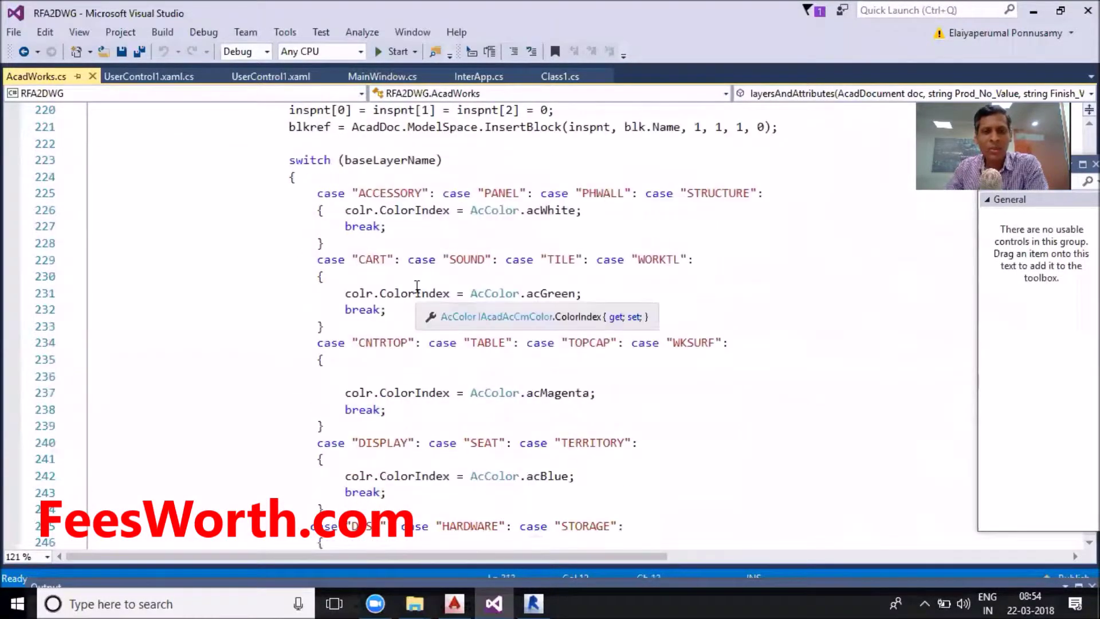
left_click_drag(596, 210, 454, 199)
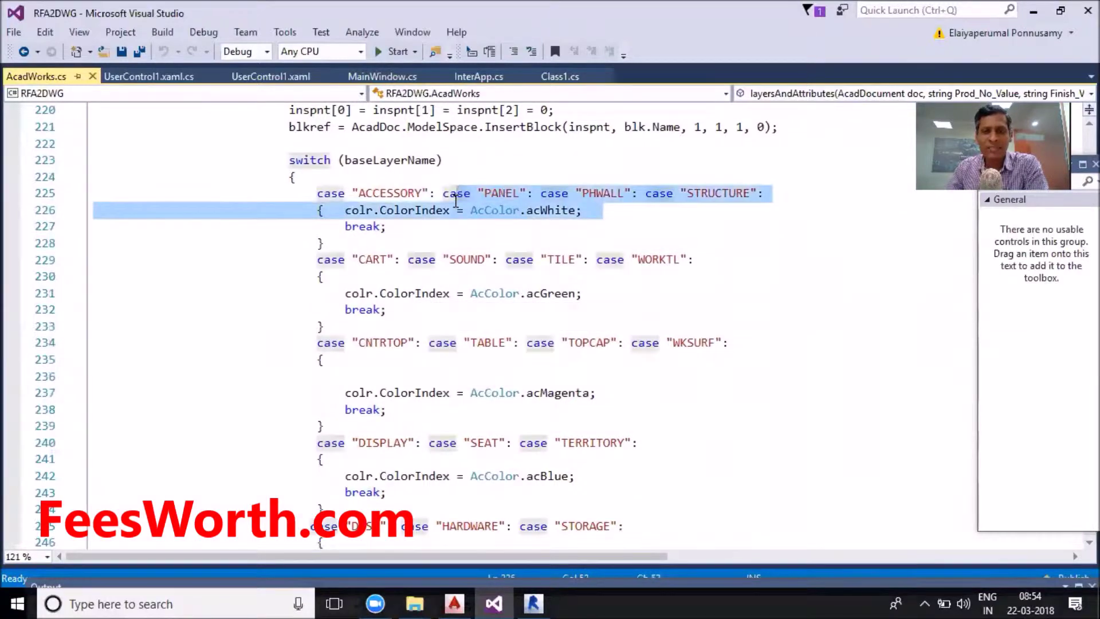
left_click(591, 225)
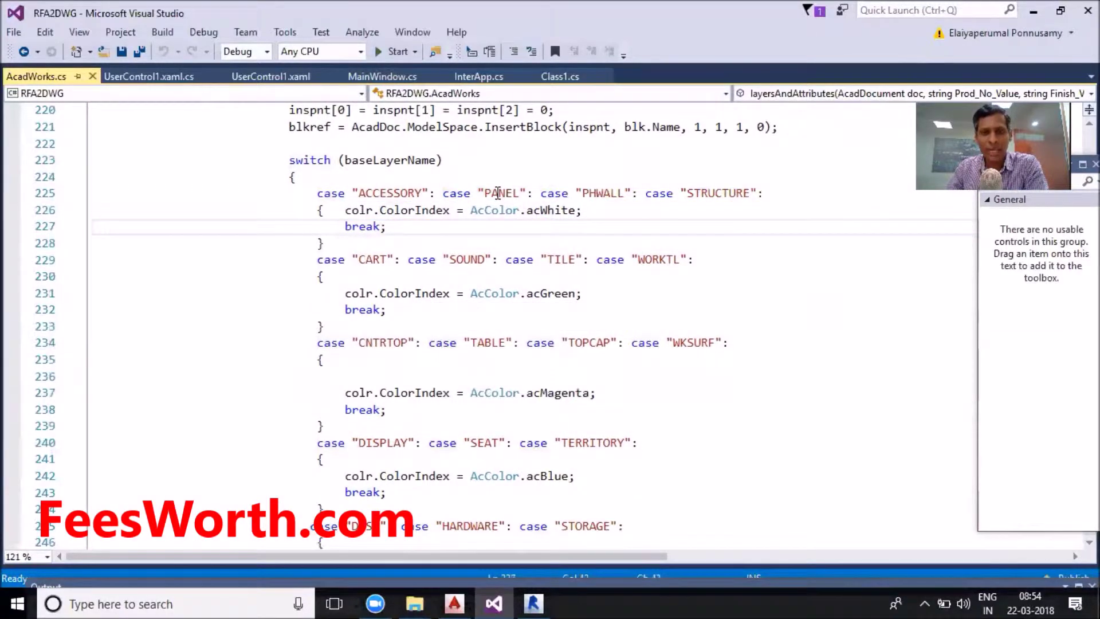
left_click_drag(594, 211, 516, 215)
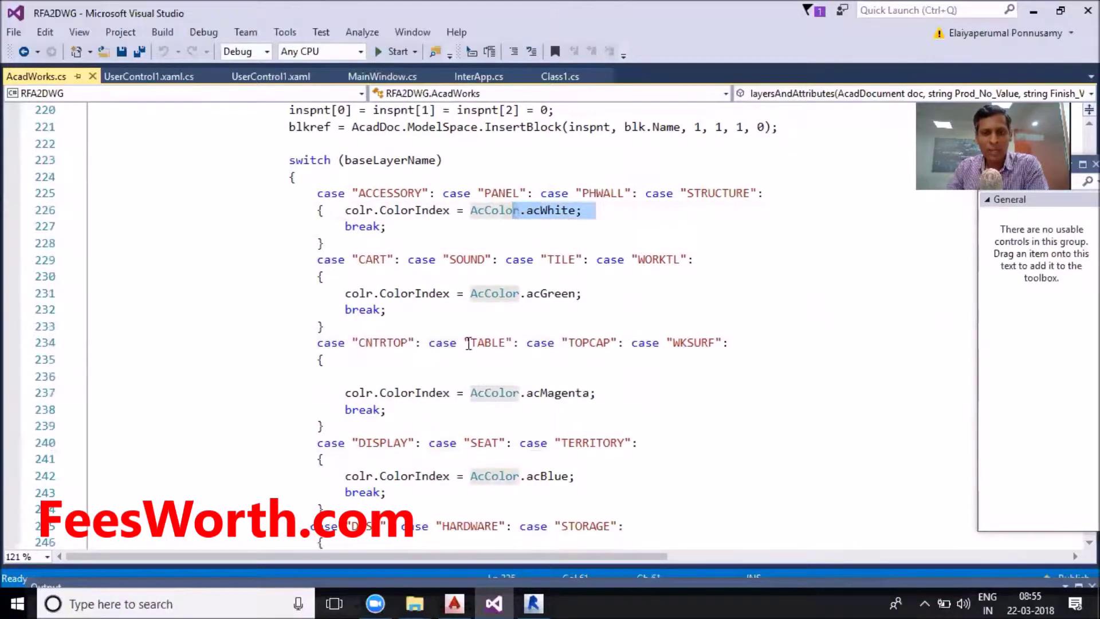
left_click_drag(470, 343, 508, 334)
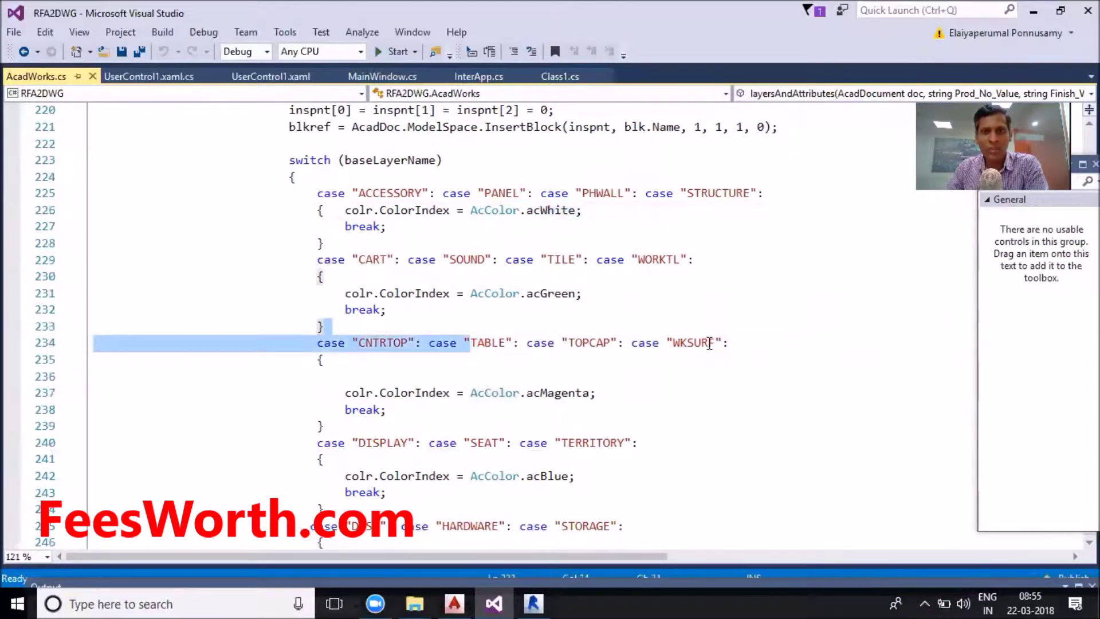
left_click_drag(595, 393, 522, 394)
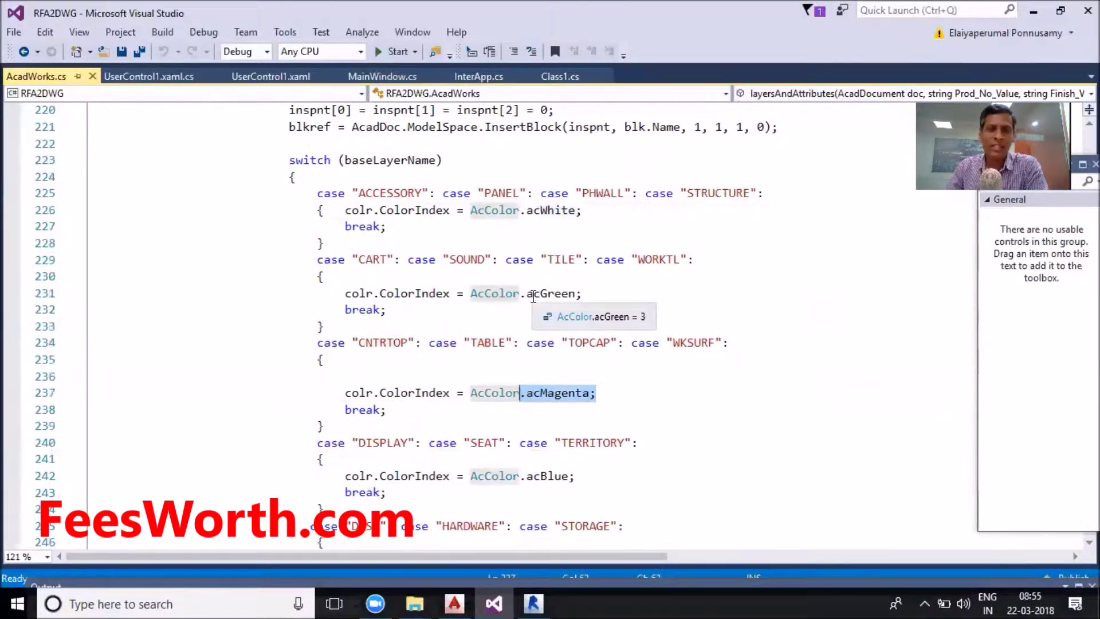
mouse_move(552, 293)
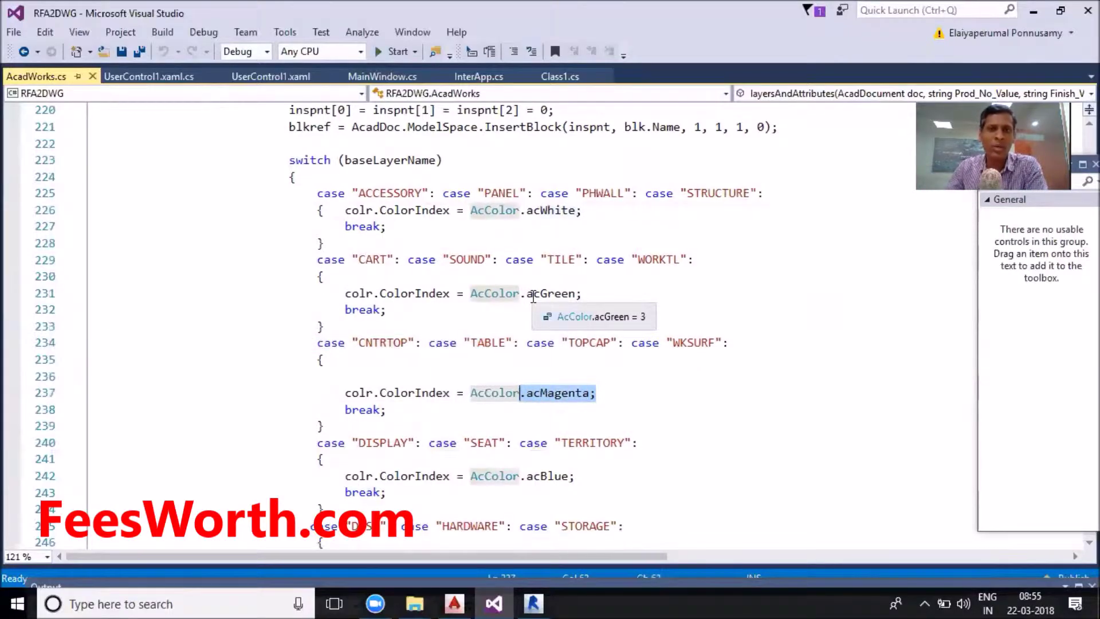
scroll(528, 298, "up", 2)
scroll(520, 301, "up", 2)
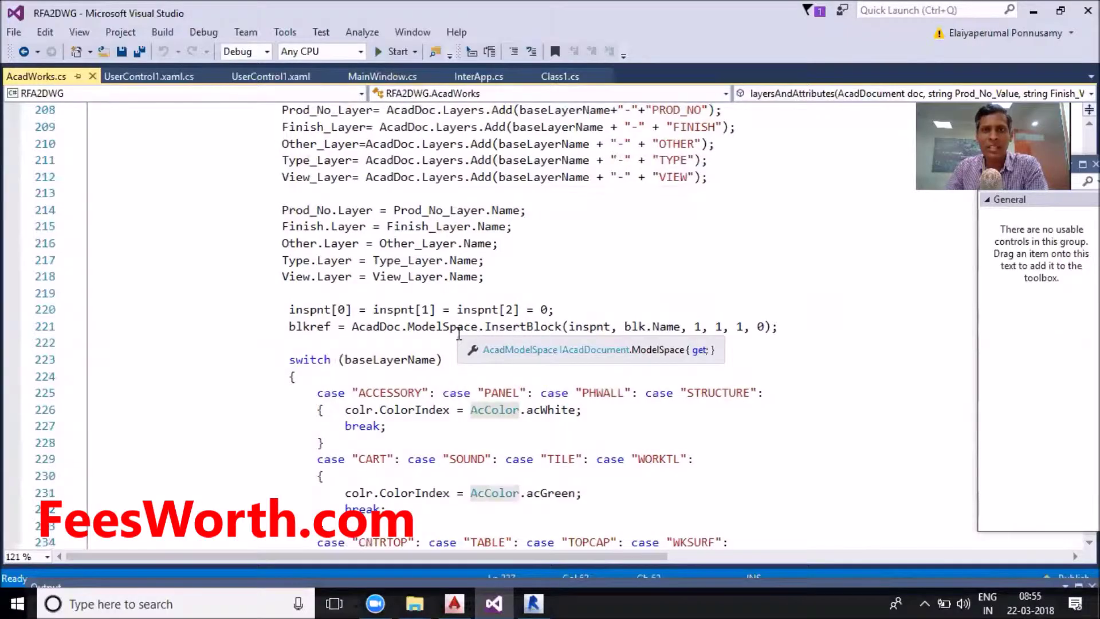
left_click(1036, 12)
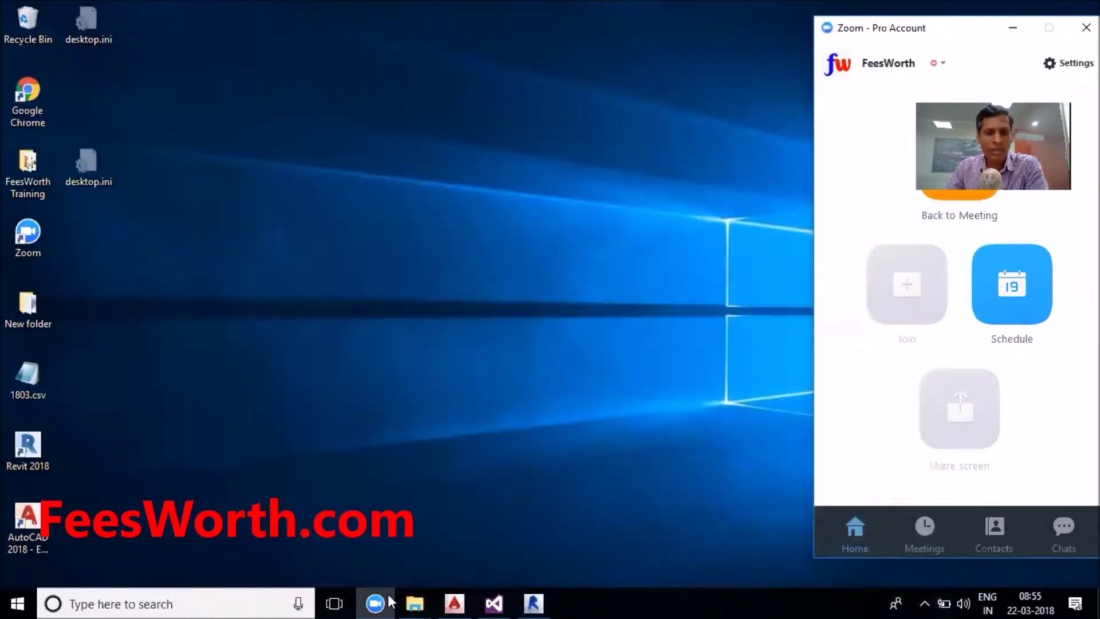
mouse_move(414, 603)
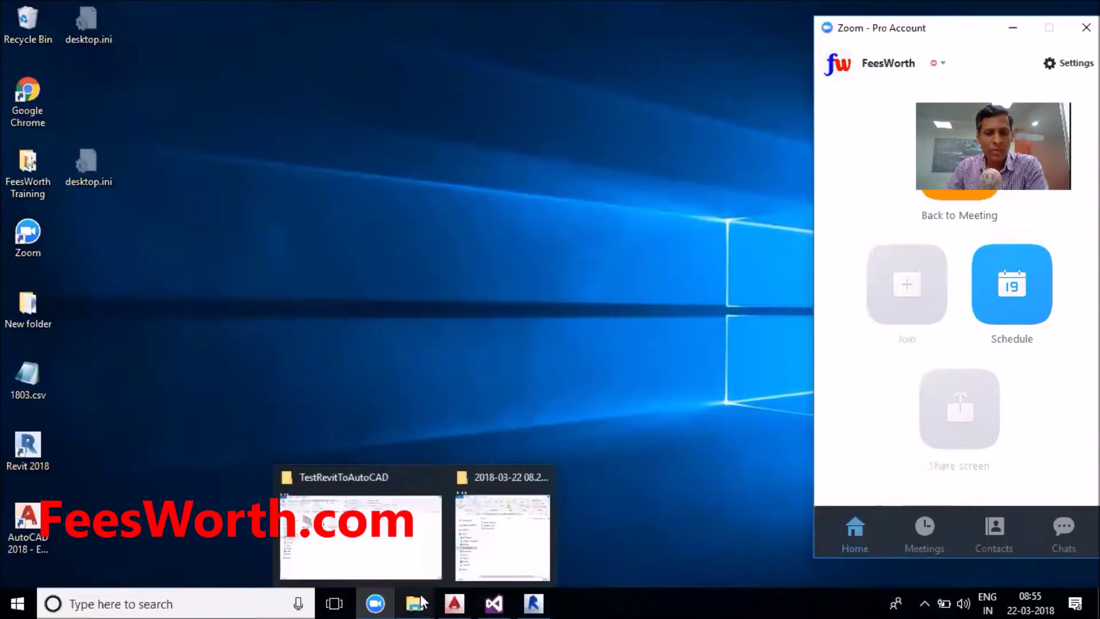
Open the TestRevitToAutoCAD folder and check FeesWorthDemo1.rfa and FeesWorthDemo2.rfa.
left_click(408, 543)
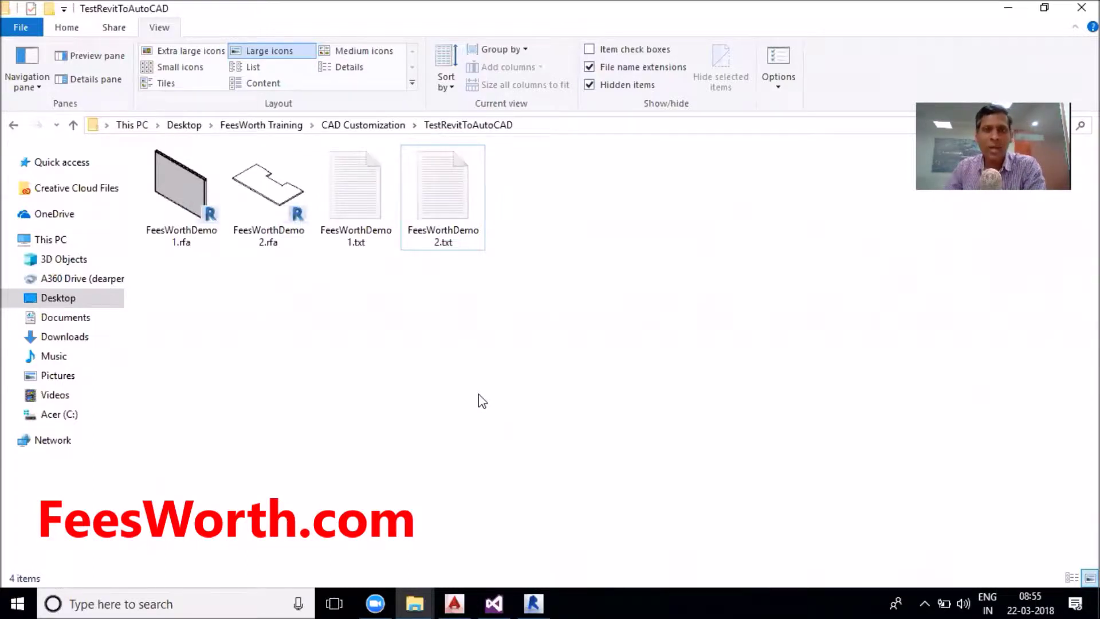
left_click(197, 183)
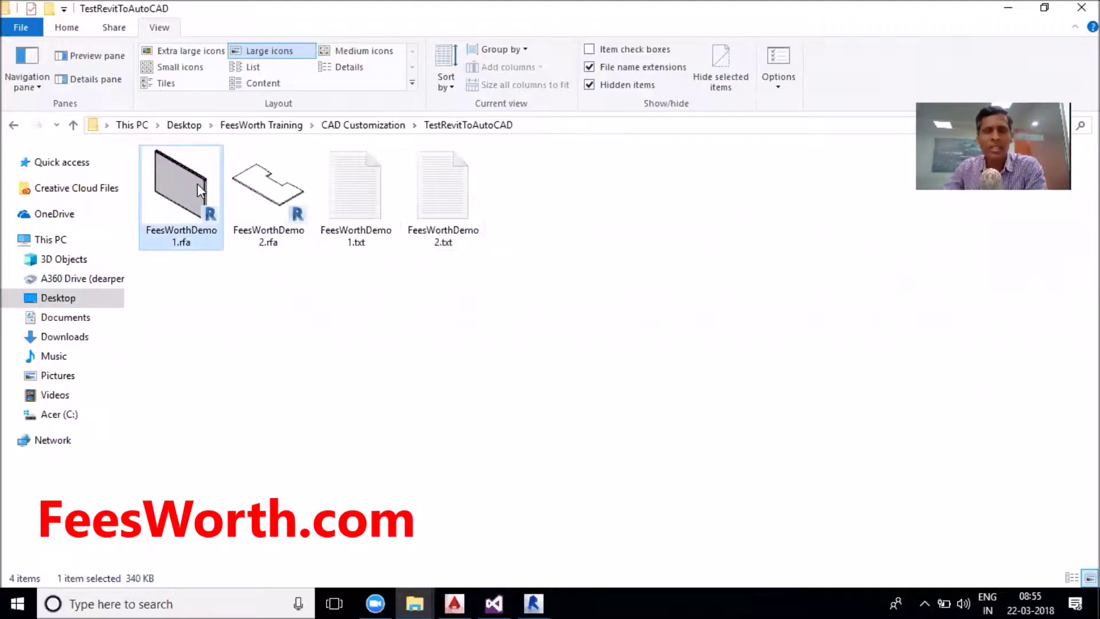
left_click(240, 323)
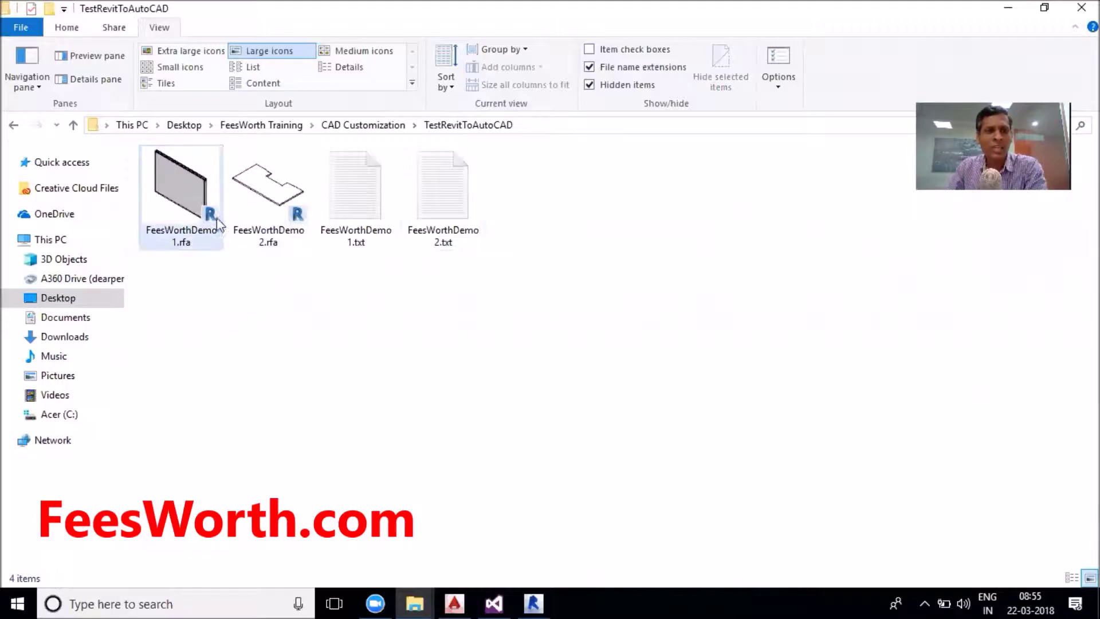
mouse_move(196, 190)
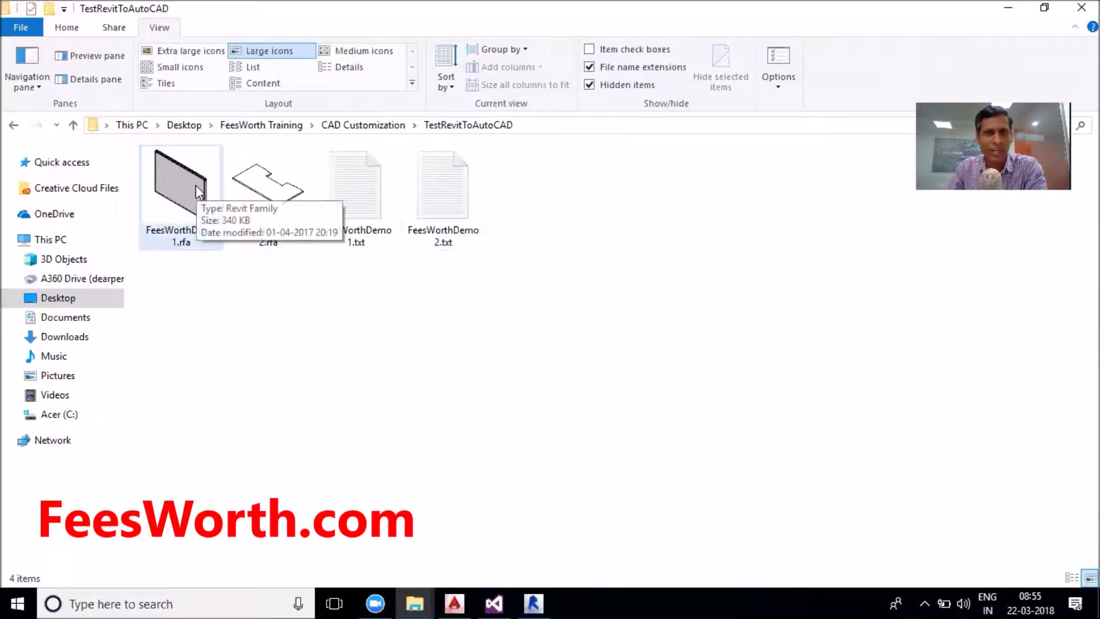
key("Right")
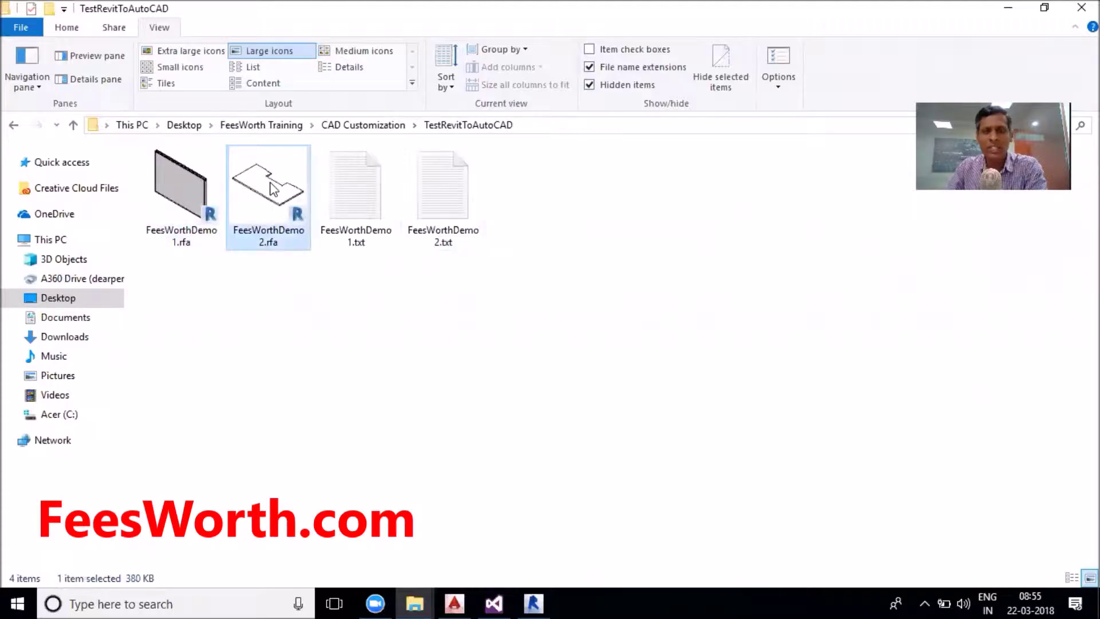
Compare the two family files again, then open FeesWorthDemo2.txt in Notepad.
left_click(193, 187)
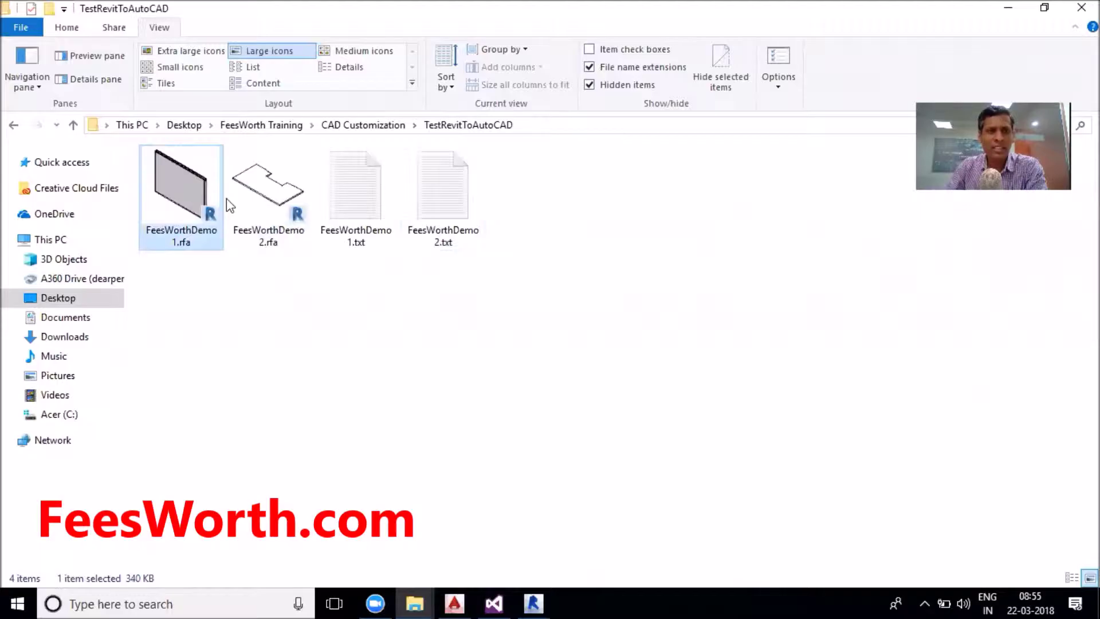
left_click(278, 191)
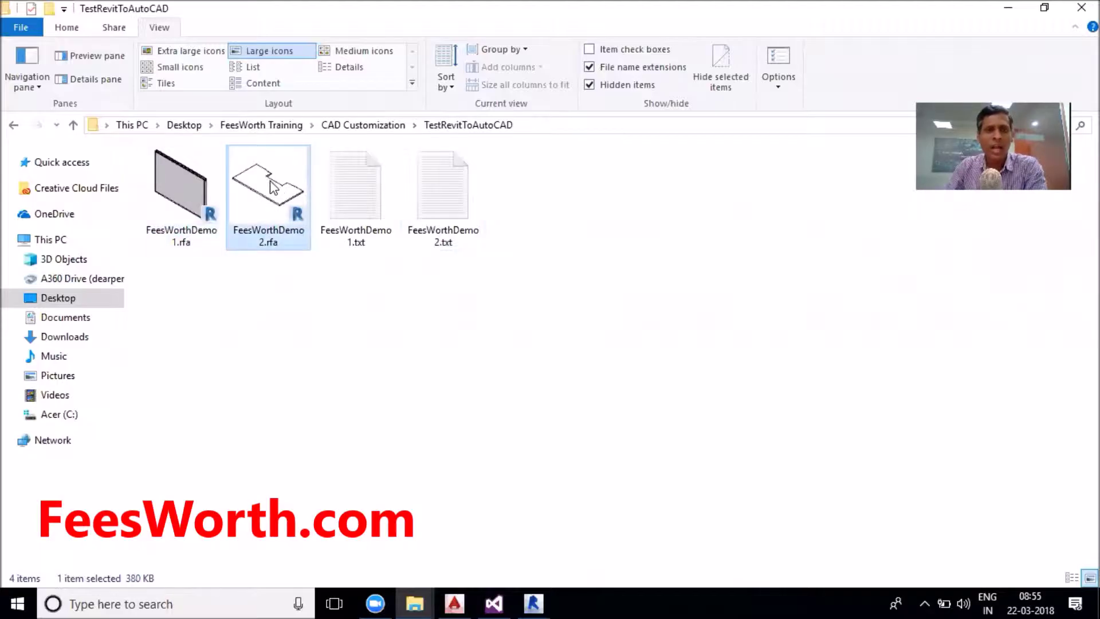
left_click(181, 195)
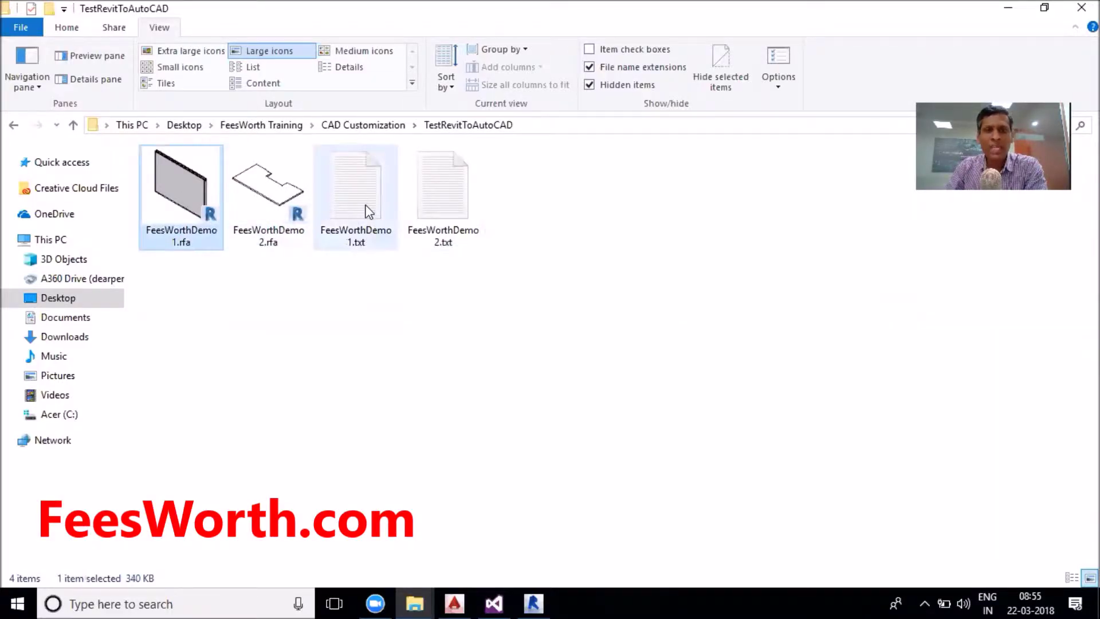
left_click(262, 185)
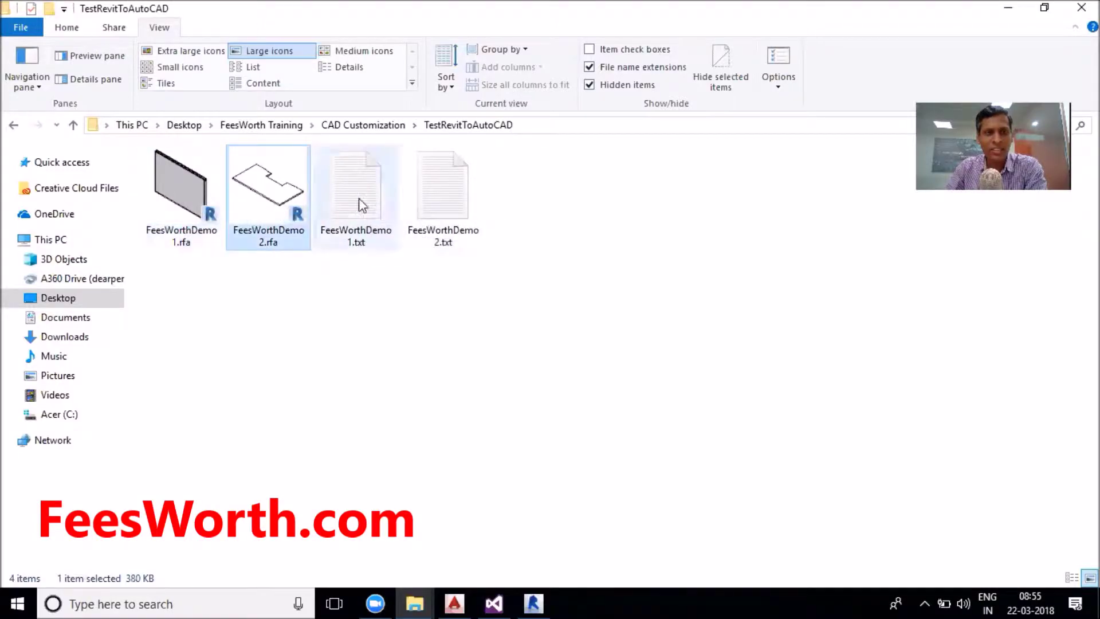
double_click(438, 188)
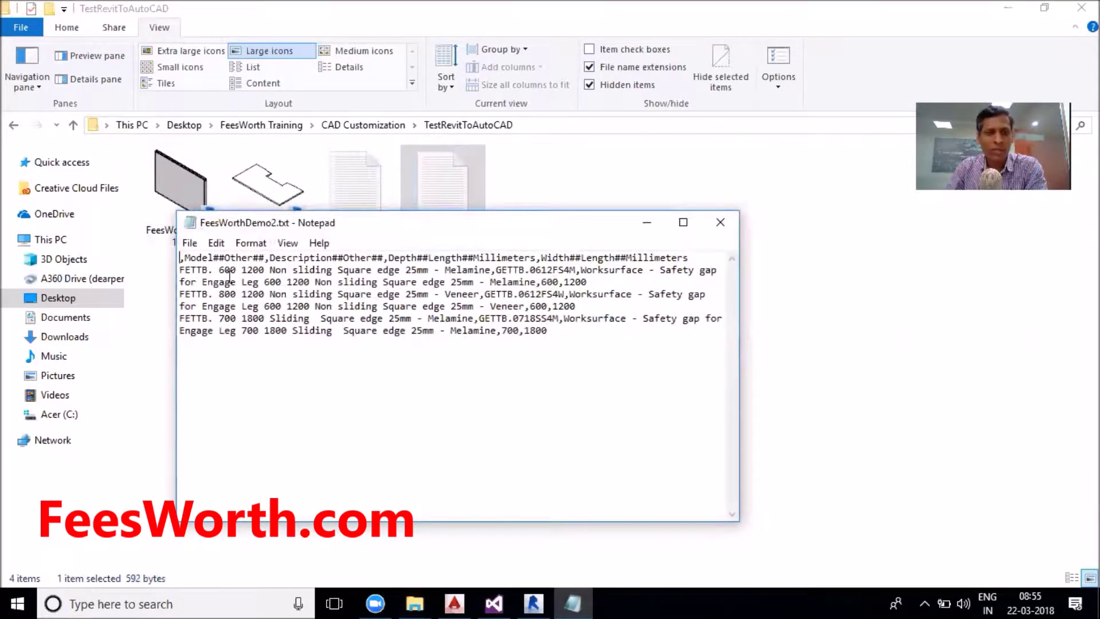
Review the FeesWorthDemo2.txt records, including Melamine and 800, then close it.
left_click_drag(221, 275, 234, 282)
left_click(248, 271)
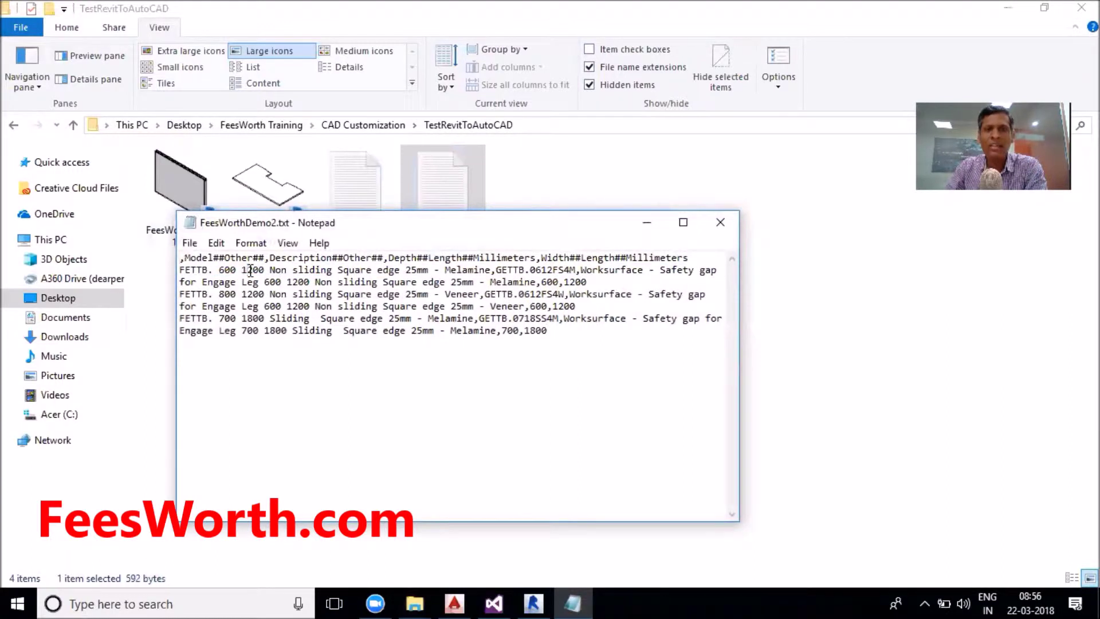
left_click_drag(444, 269, 488, 272)
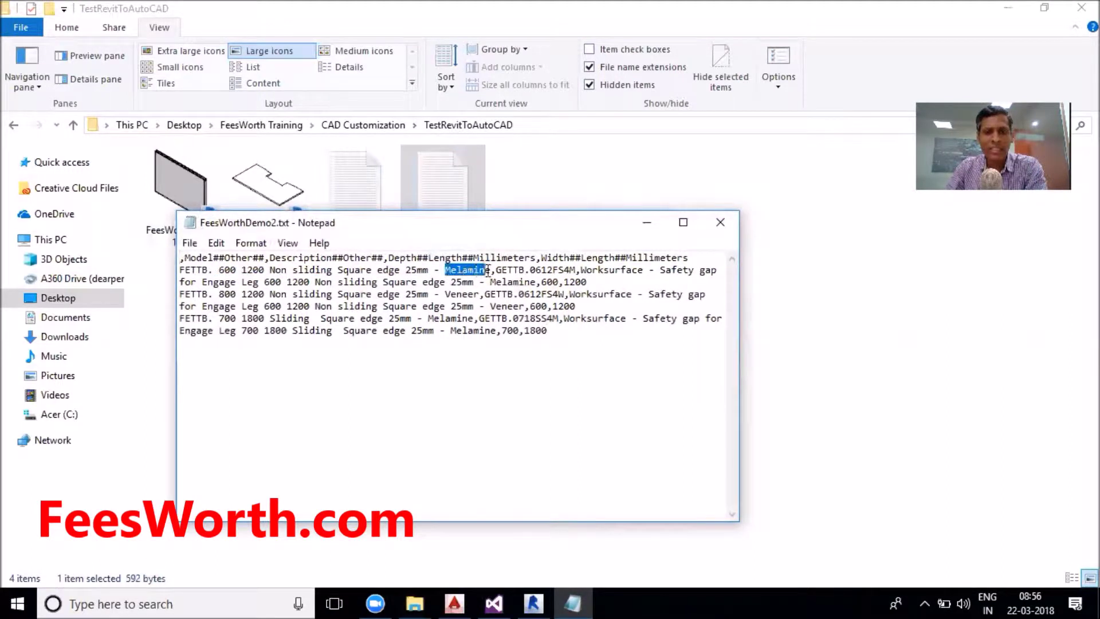
left_click_drag(220, 293, 234, 296)
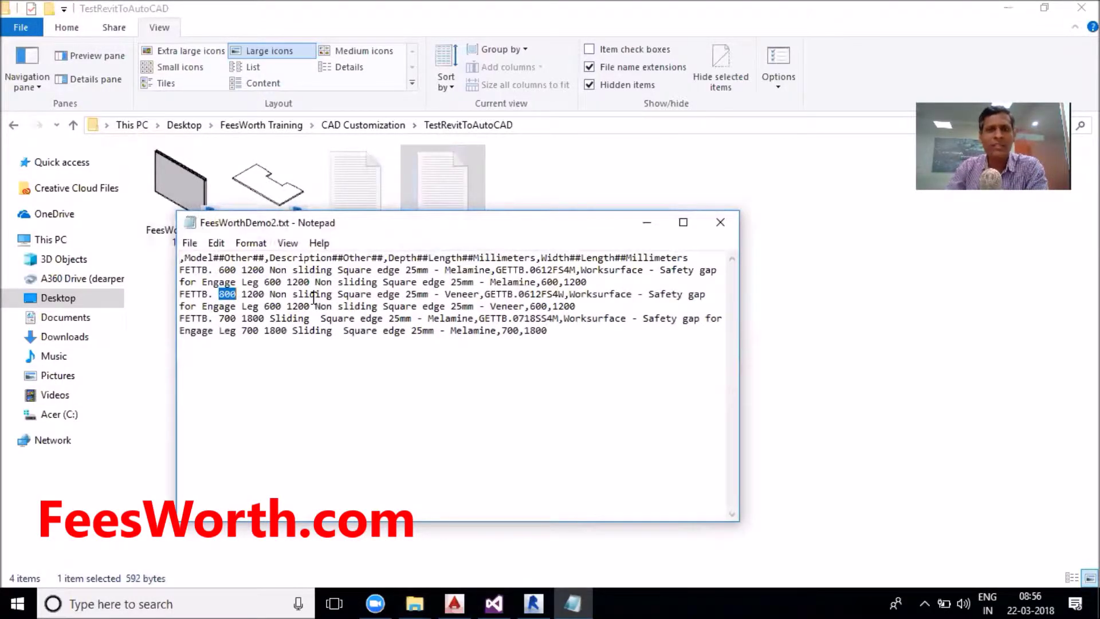
left_click_drag(566, 329, 207, 256)
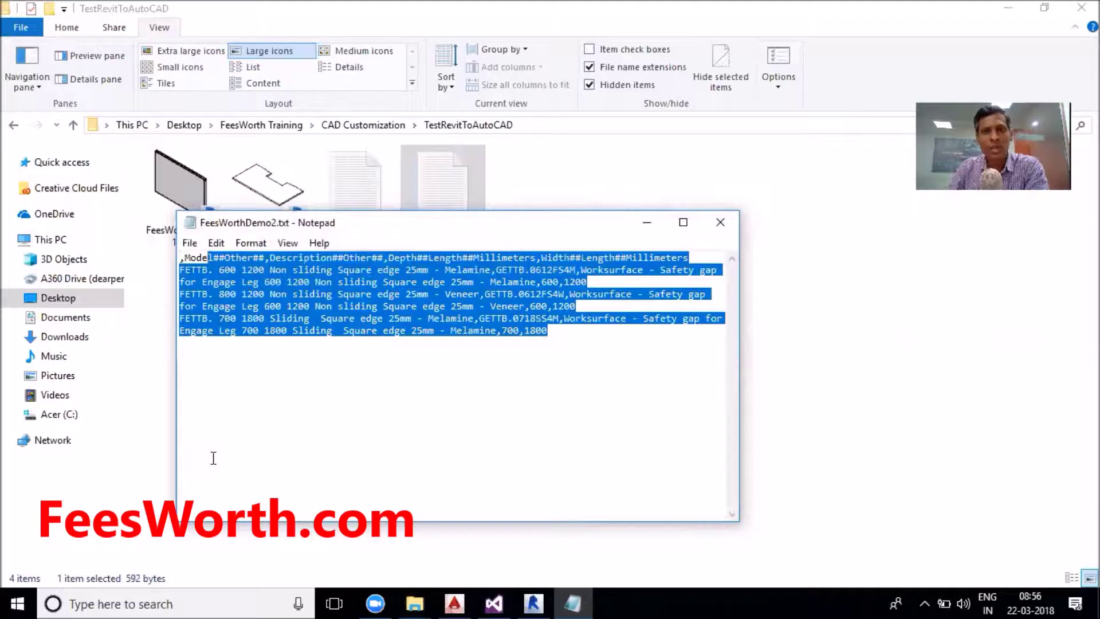
left_click(719, 221)
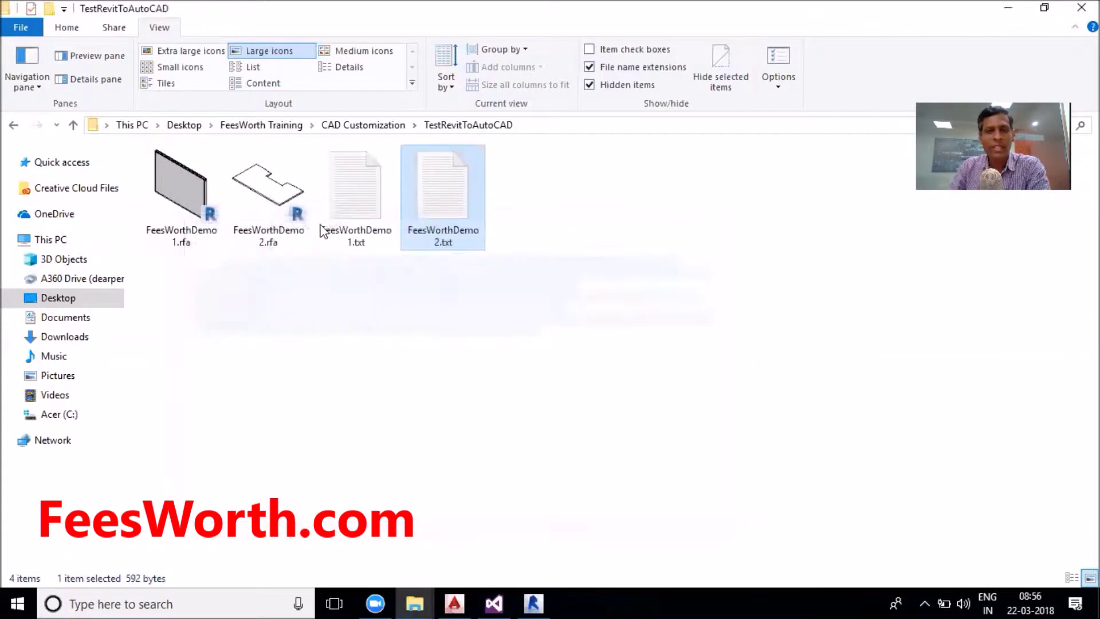
Read the three FESMTF rows in FeesWorthDemo1.txt, close it, and minimize the folder.
left_click(203, 187)
double_click(358, 206)
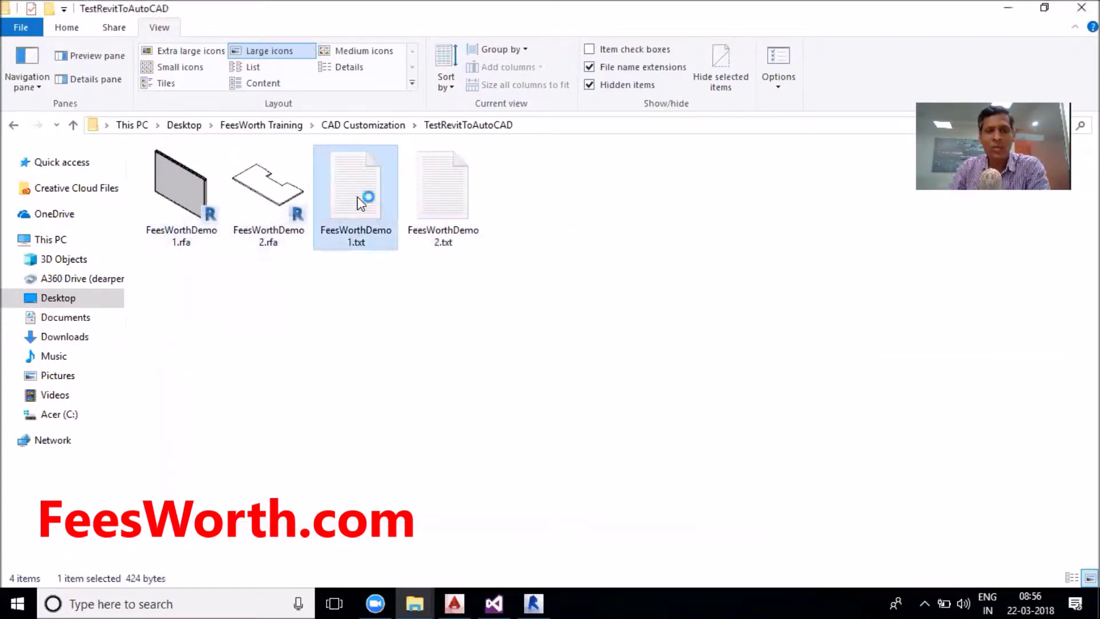
left_click_drag(370, 362, 178, 276)
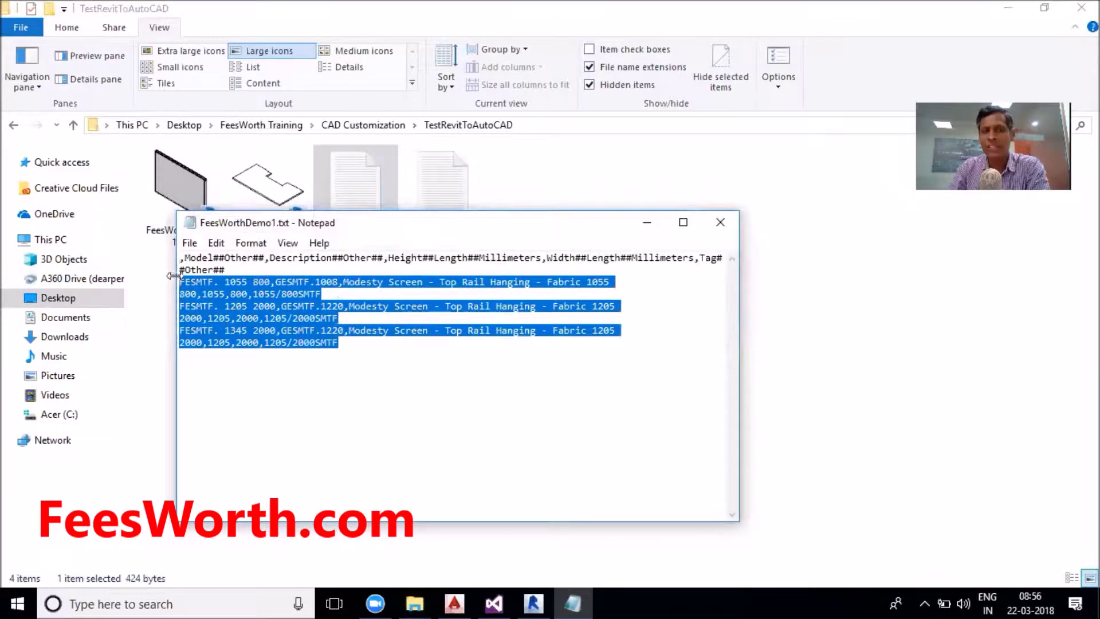
left_click(720, 221)
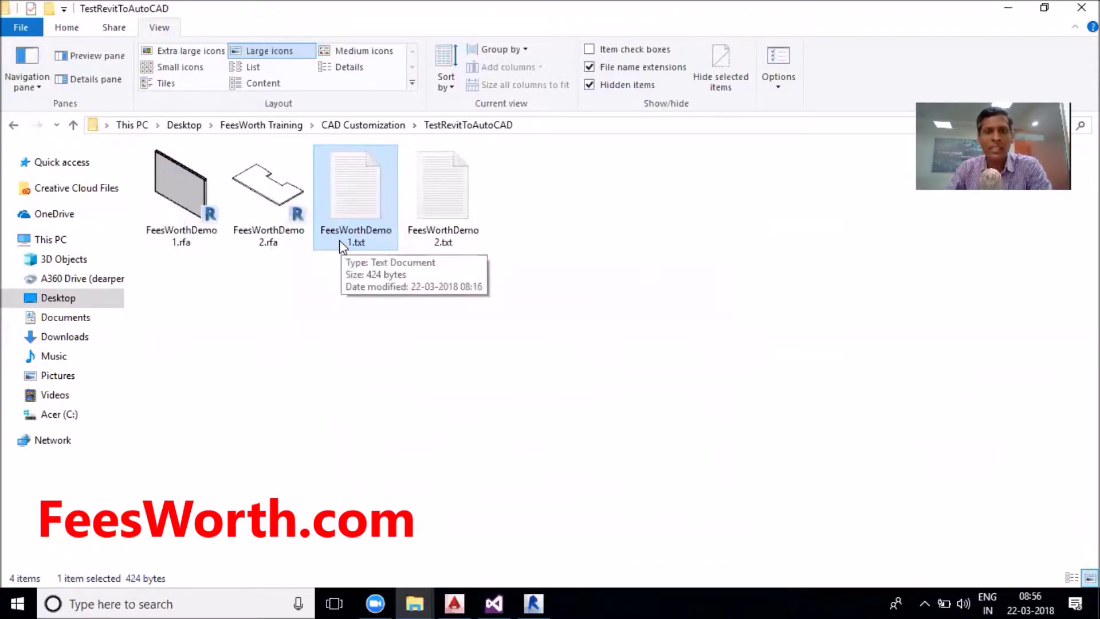
left_click(1010, 11)
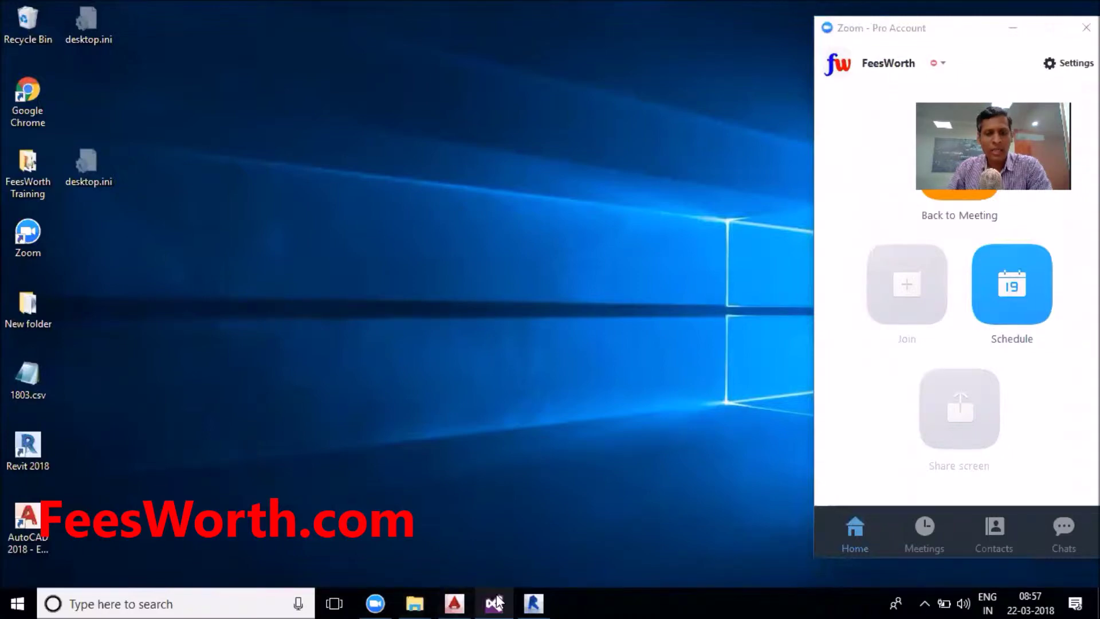
Restore Revit and AutoCAD, and narrow the TestRevitToAutoCAD folder into List view beside them.
left_click(533, 604)
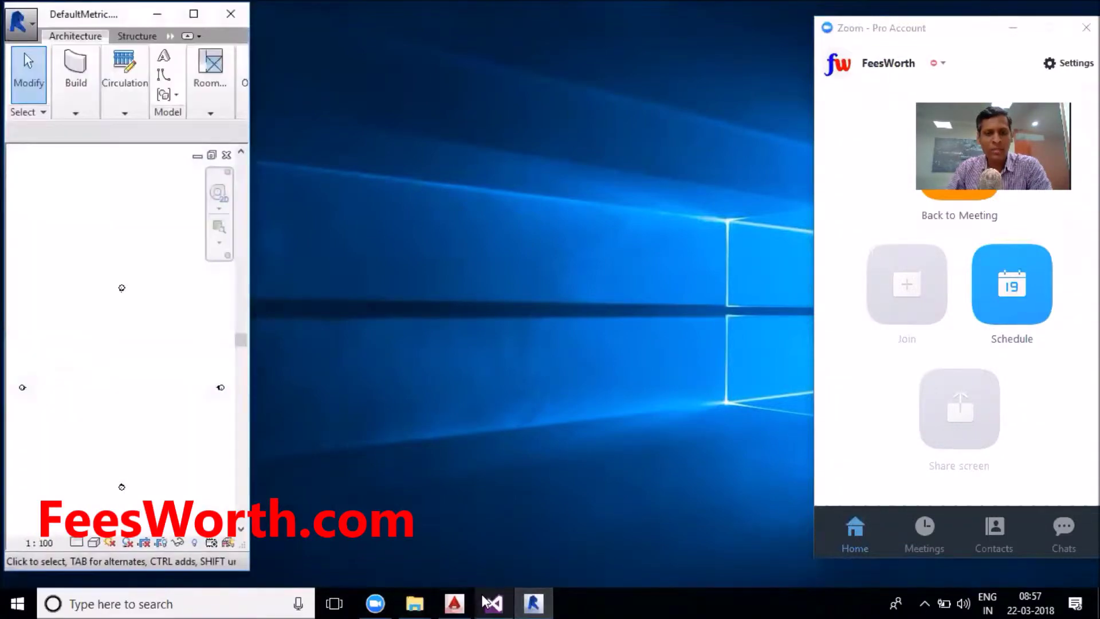
left_click(453, 603)
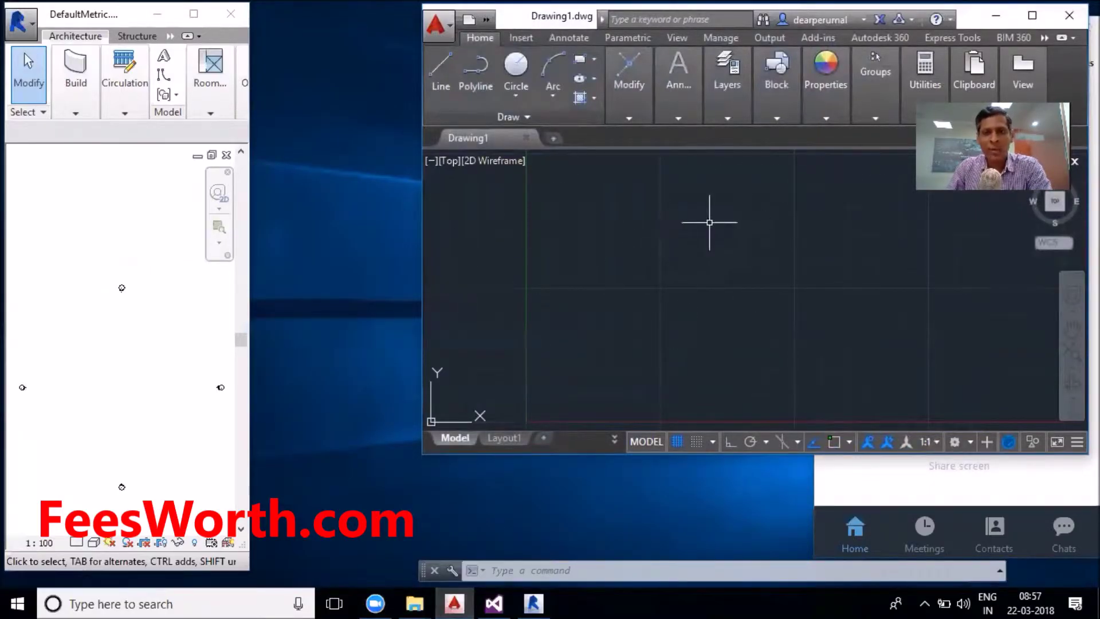
mouse_move(414, 603)
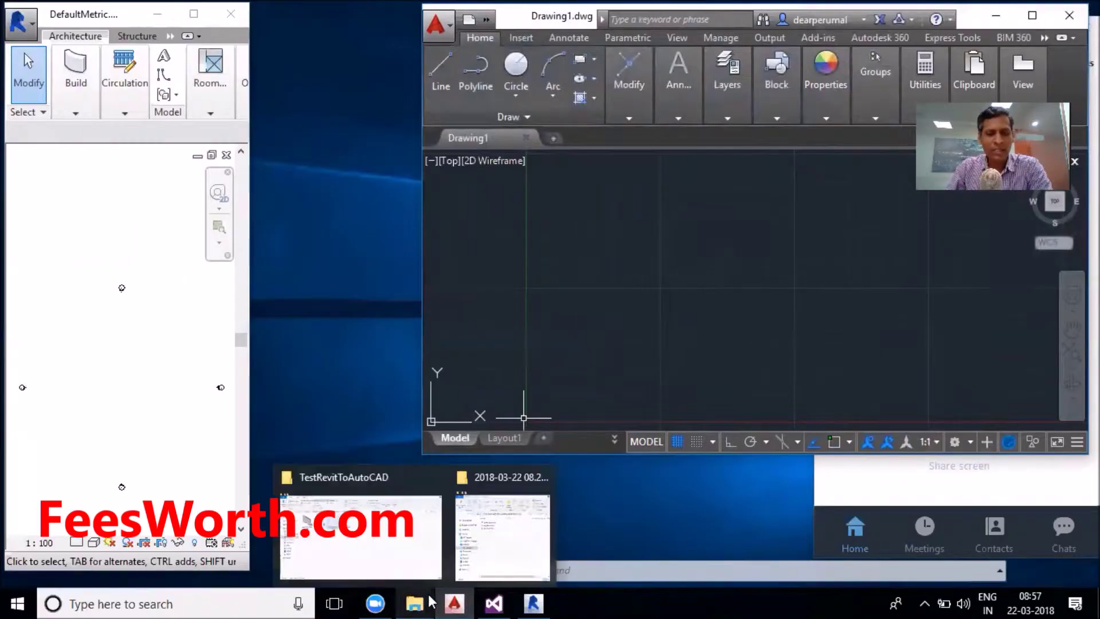
left_click(400, 555)
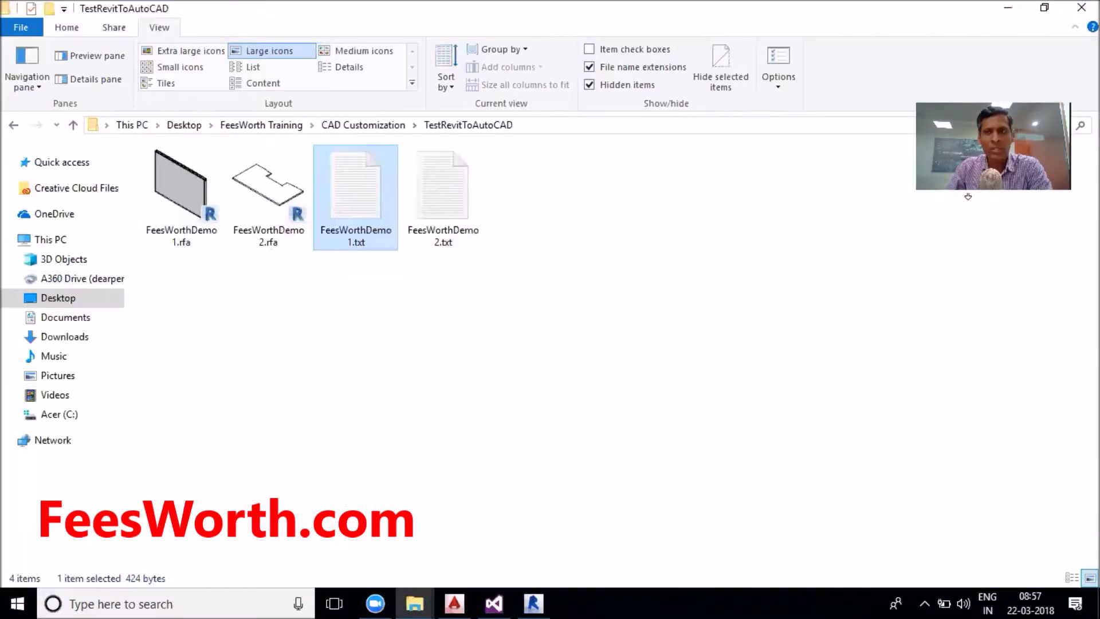
left_click(1044, 9)
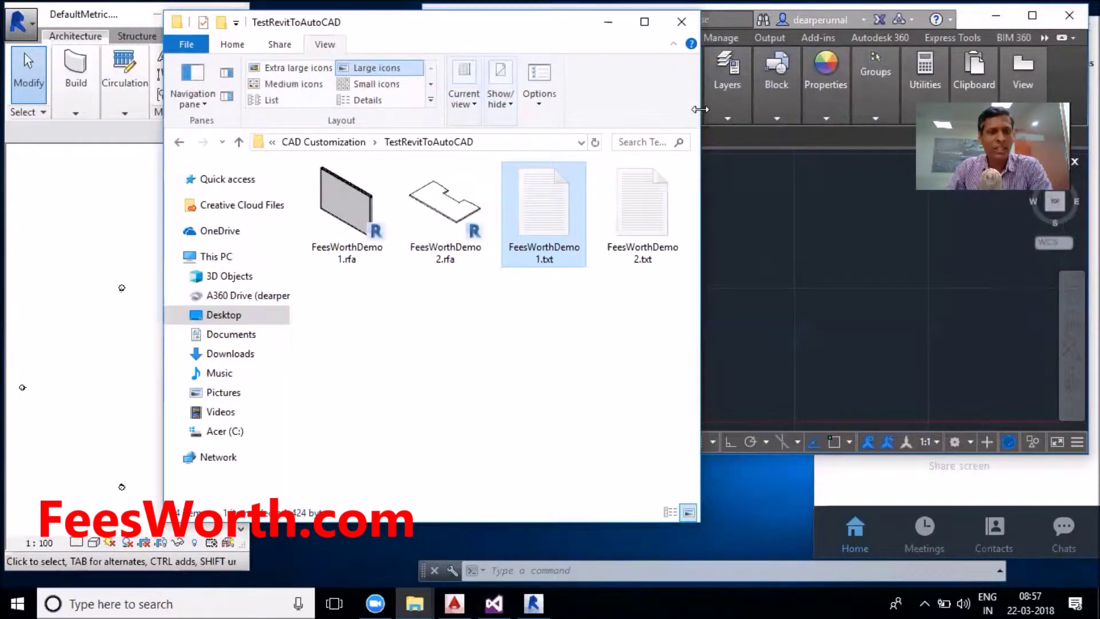
mouse_move(699, 110)
left_mouse_down()
mouse_move(320, 133)
mouse_move(613, 129)
left_mouse_up()
left_click(279, 101)
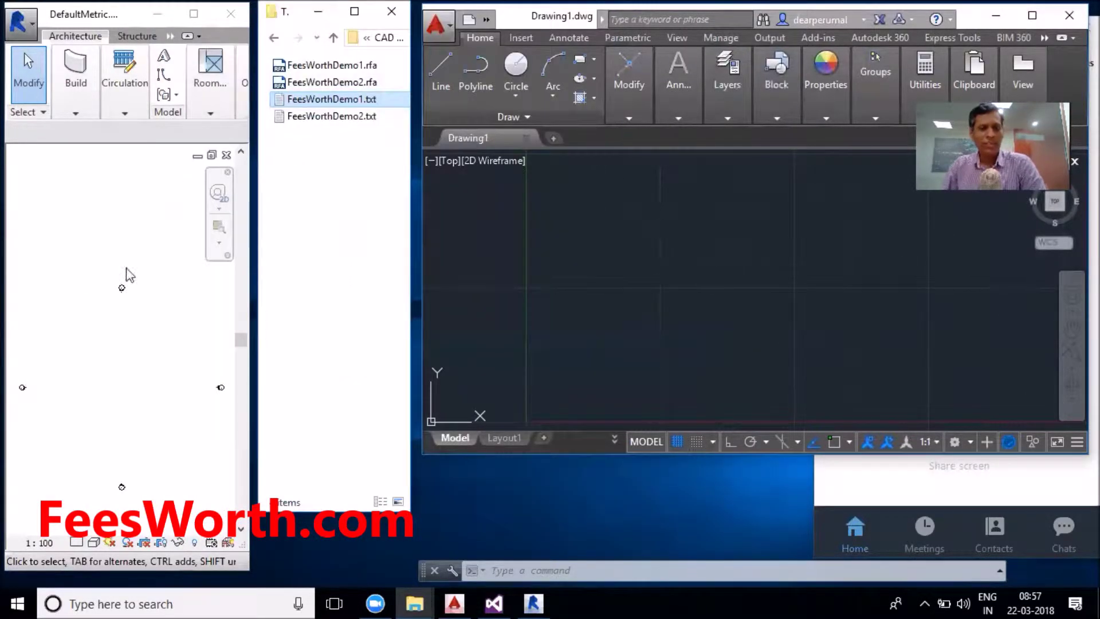
Close the DefaultMetric.rte project view in Revit and make the AutoCAD window taller.
left_click(228, 167)
left_click(225, 155)
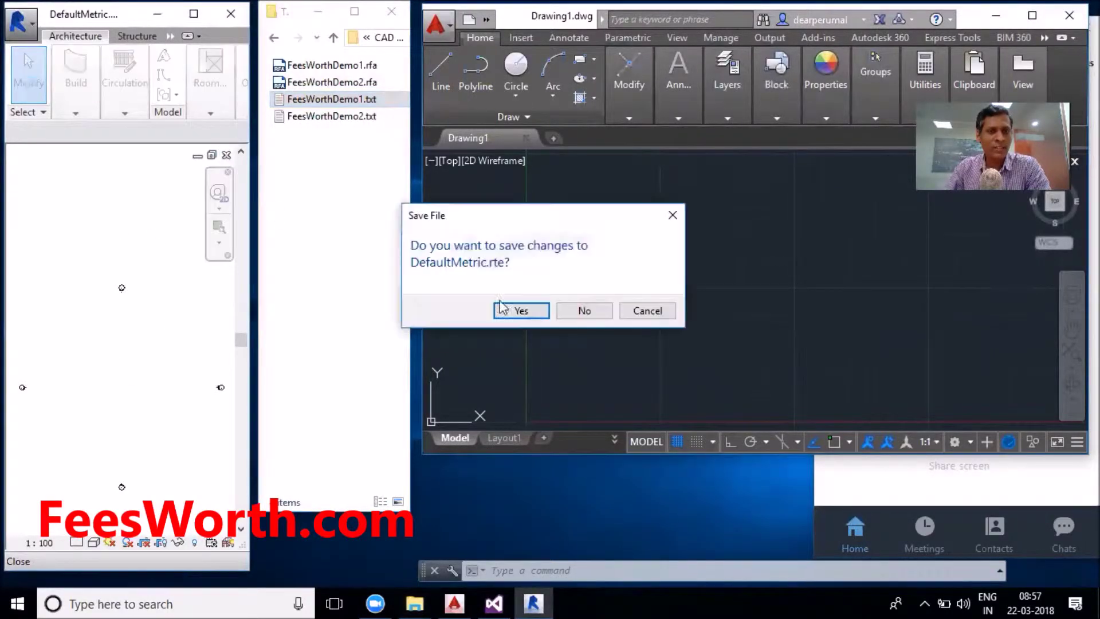
left_click(595, 312)
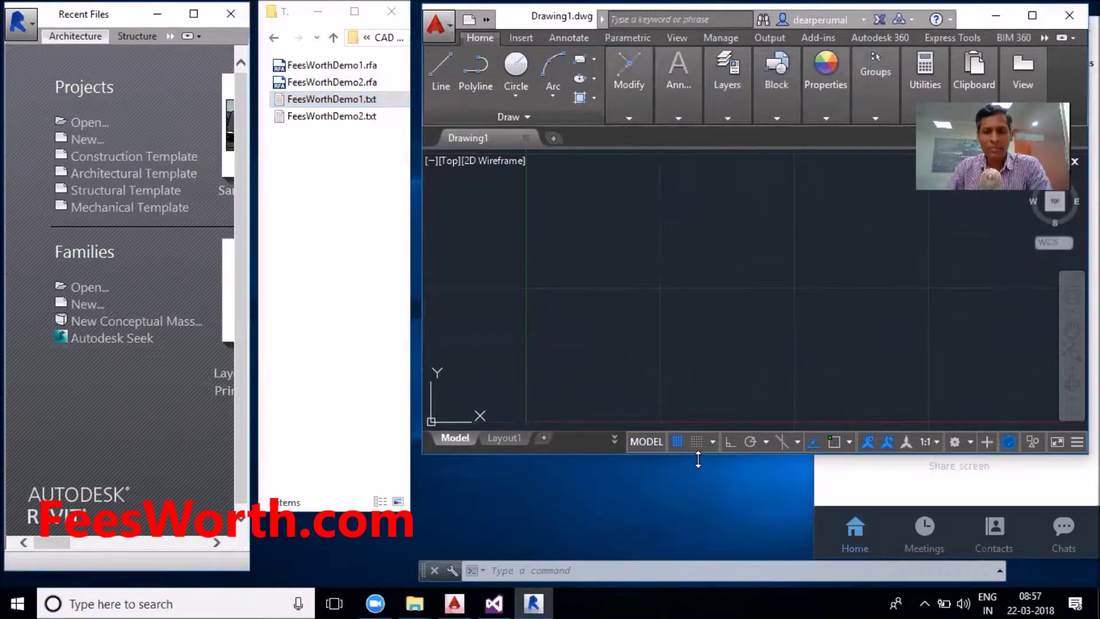
left_click_drag(698, 461, 698, 548)
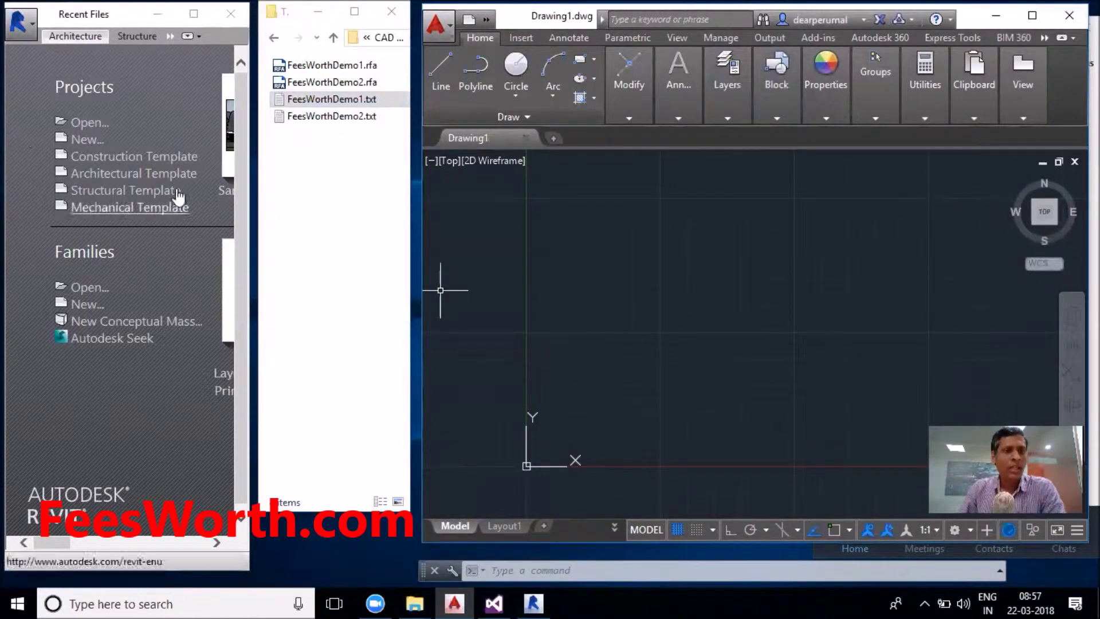
Launch the FeesWorth.com family export tool from Add-Ins > External Tools.
left_click(170, 35)
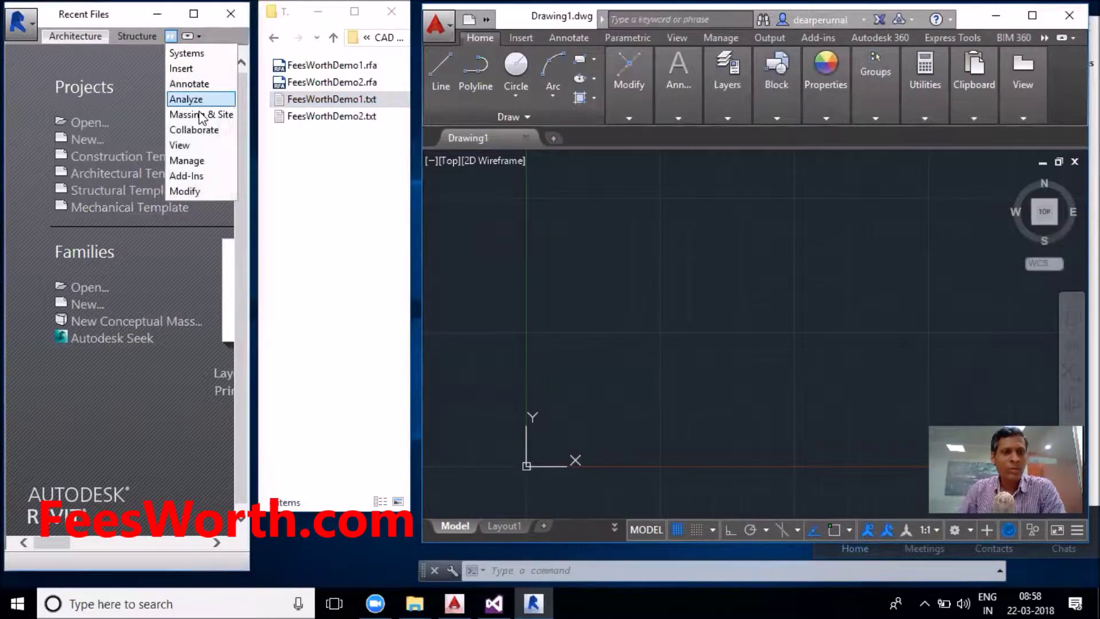
left_click(198, 176)
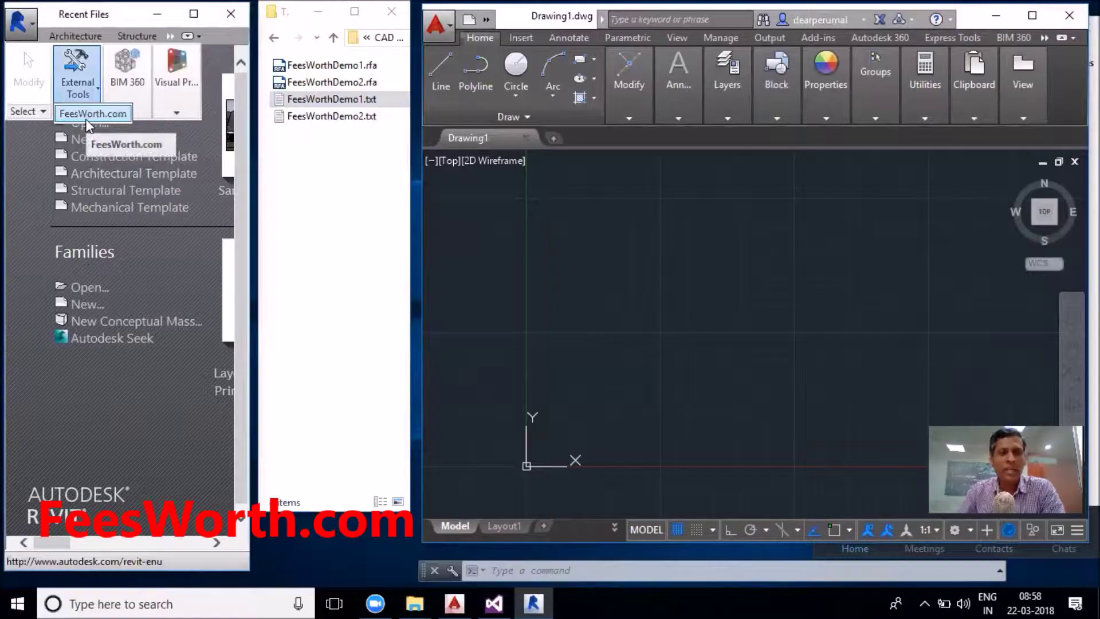
left_click(85, 113)
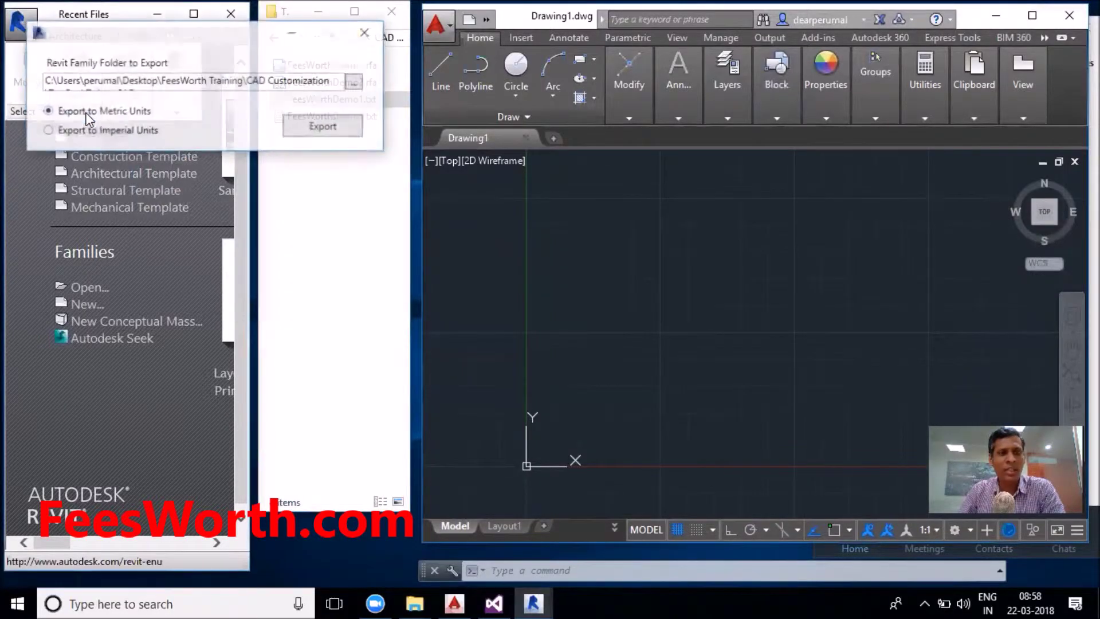
Point the export at Desktop > FeesWorth Training > CAD Customization > TestRevitToAutoCAD and start it.
left_click(355, 83)
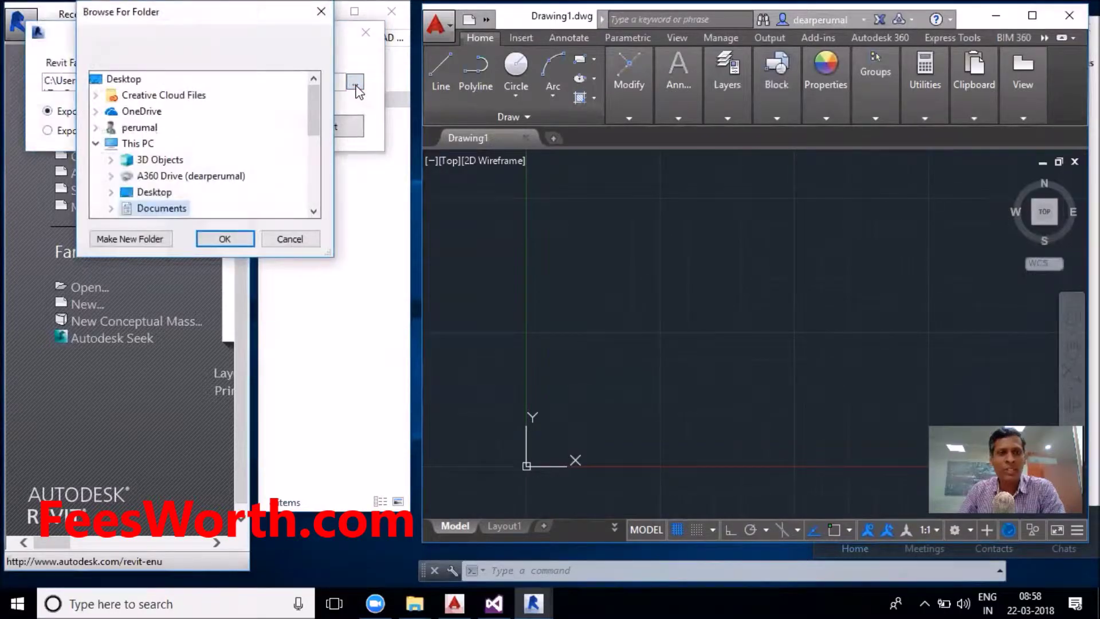
left_click(148, 193)
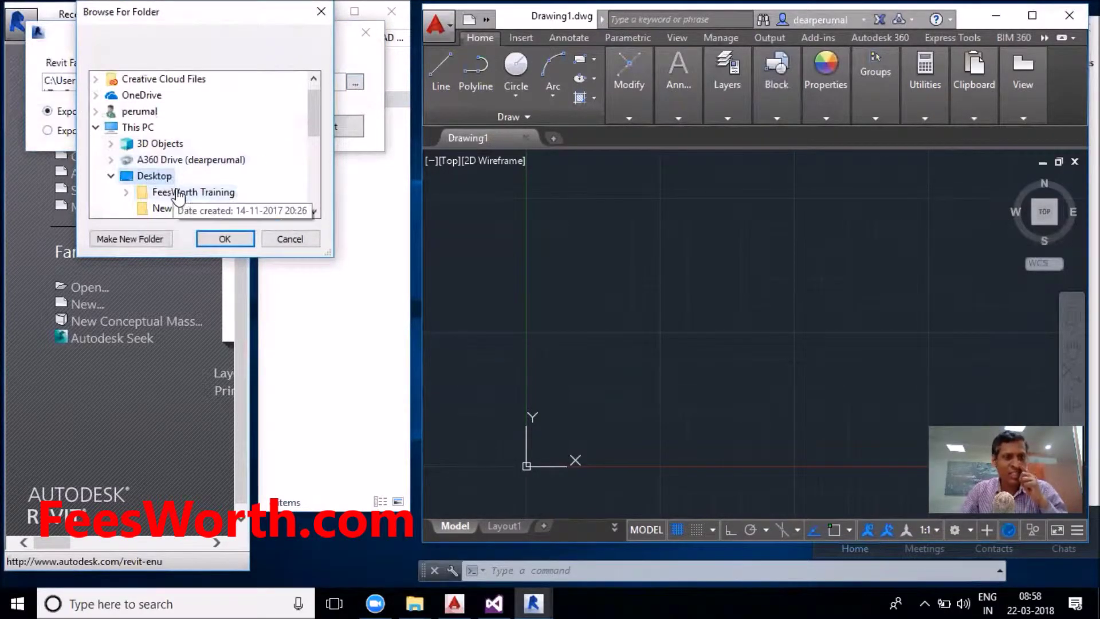
left_click(179, 193)
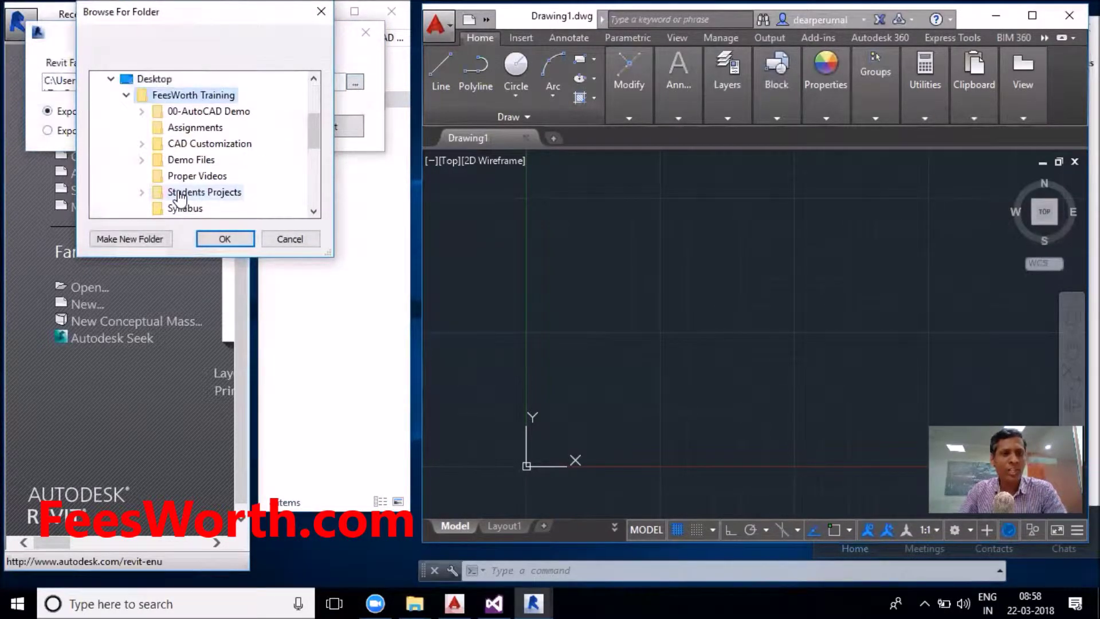
left_click(215, 143)
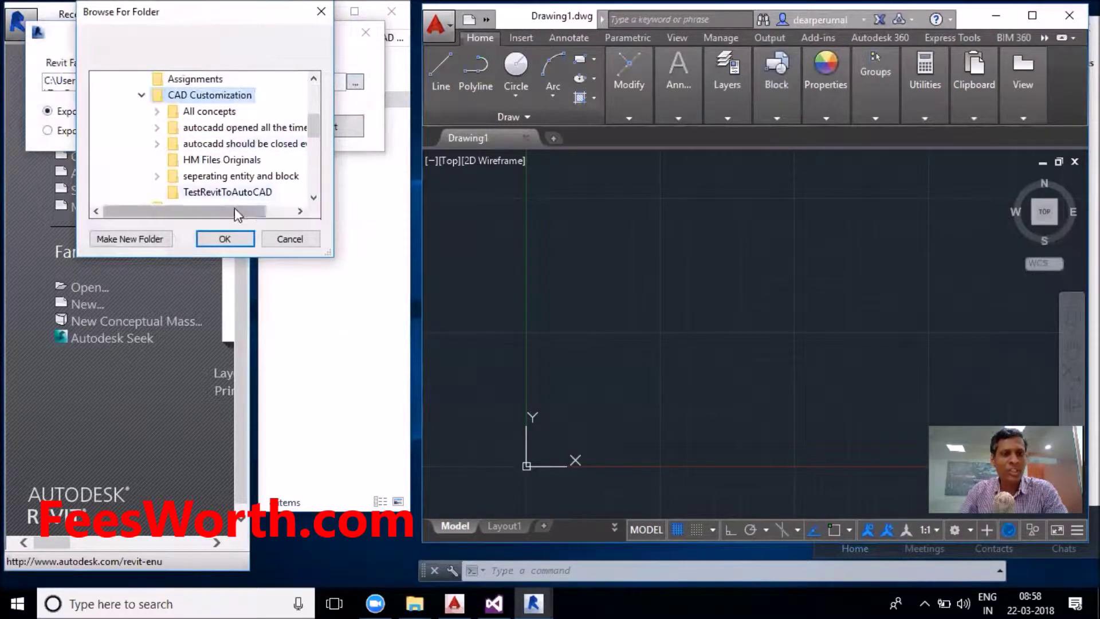
left_click(224, 196)
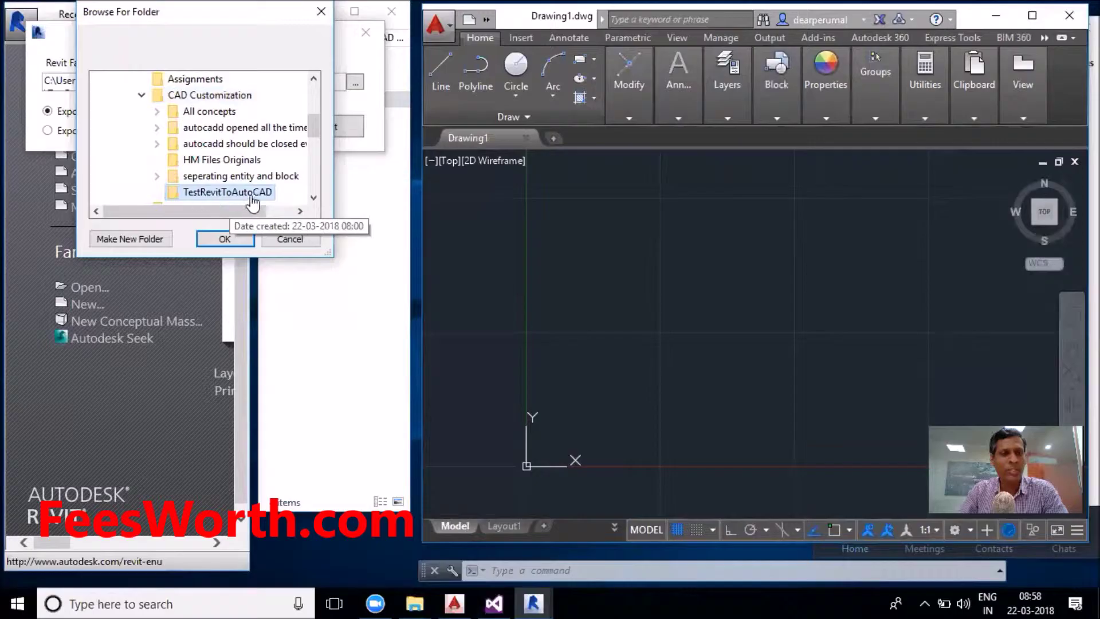
left_click(225, 239)
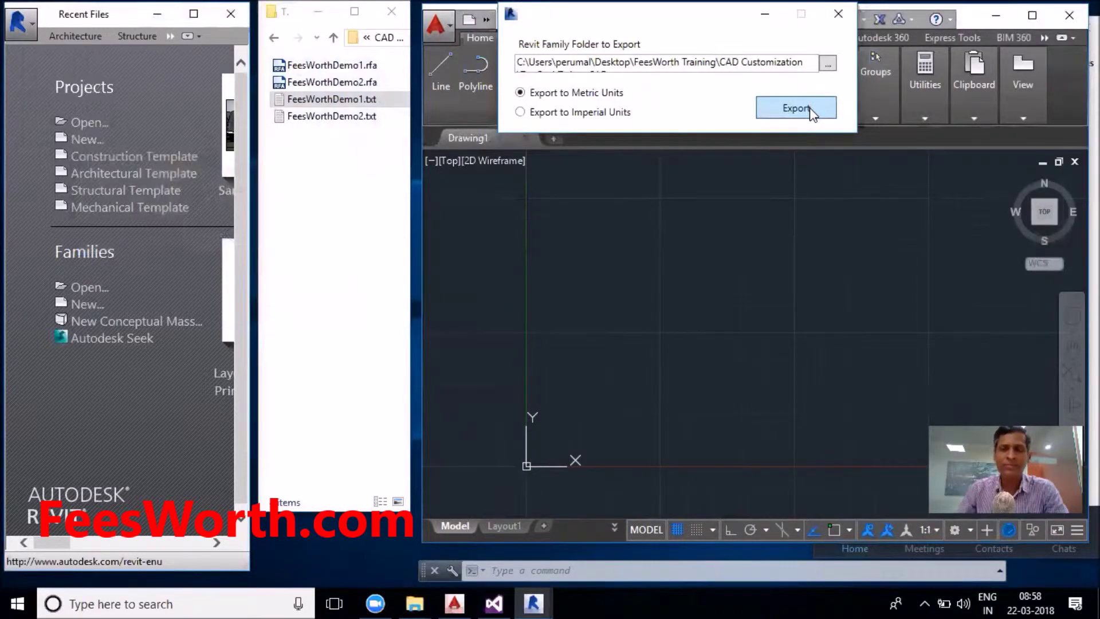
left_click(810, 109)
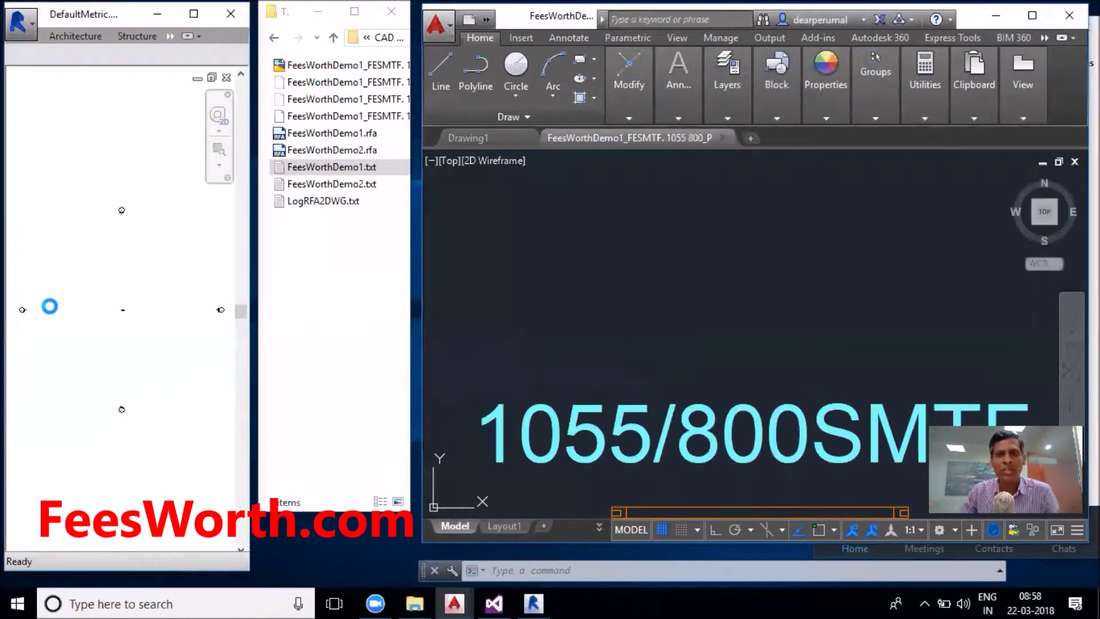
Run the export until the 'Successfully Exported 12 DWG Files' message appears.
left_click(874, 116)
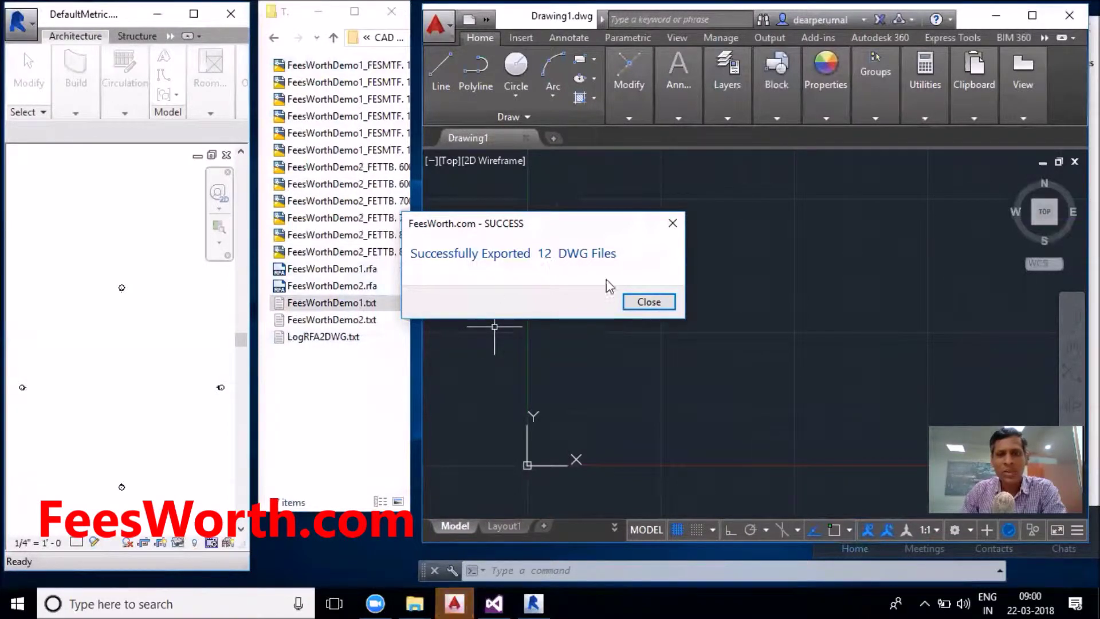
Dismiss the success message and open LogRFA2DWG.txt, moving its window higher.
left_click(649, 302)
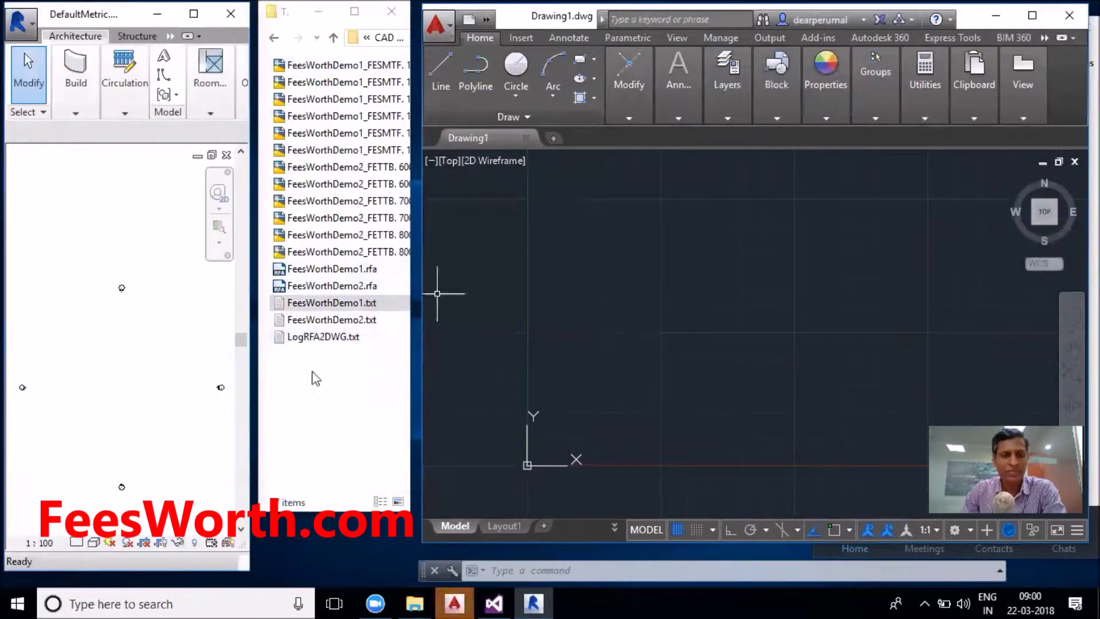
double_click(325, 337)
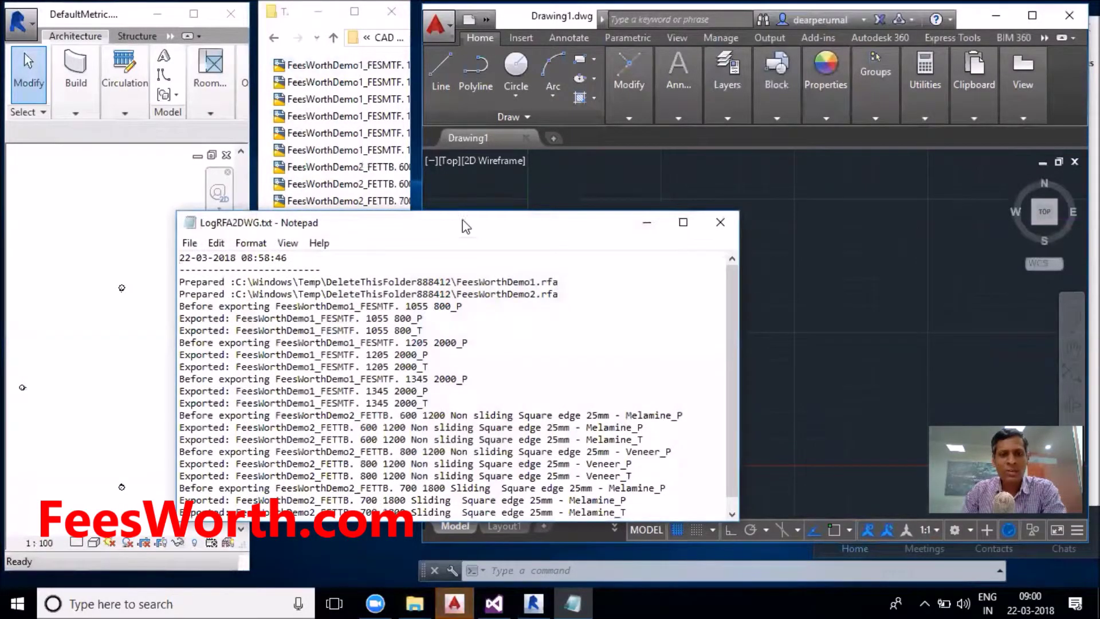
left_click_drag(462, 223, 516, 30)
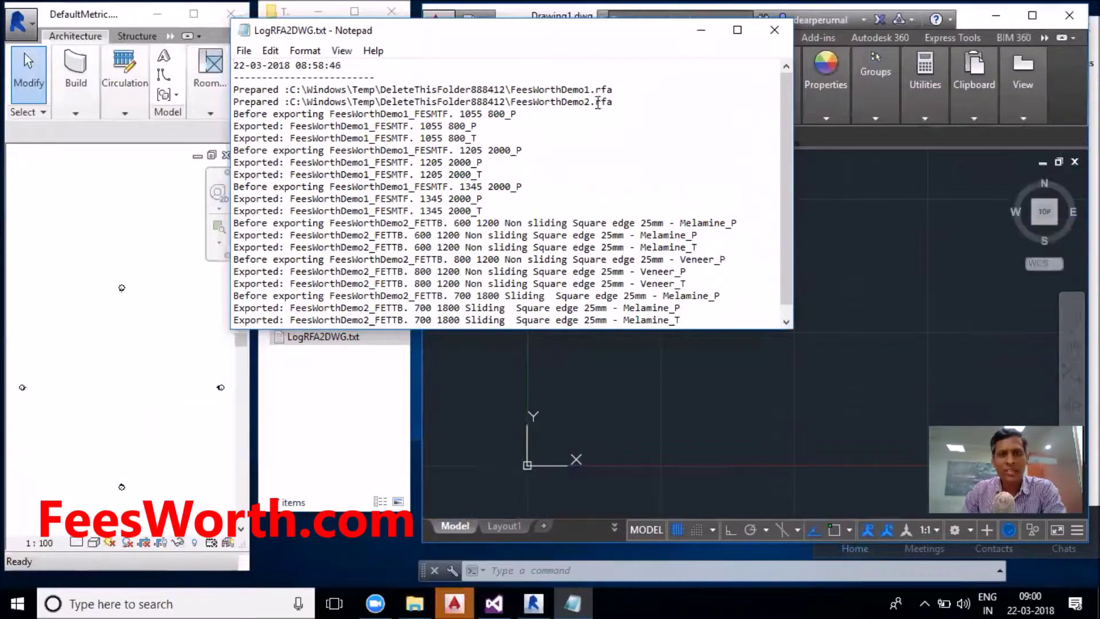
left_click_drag(614, 89, 574, 105)
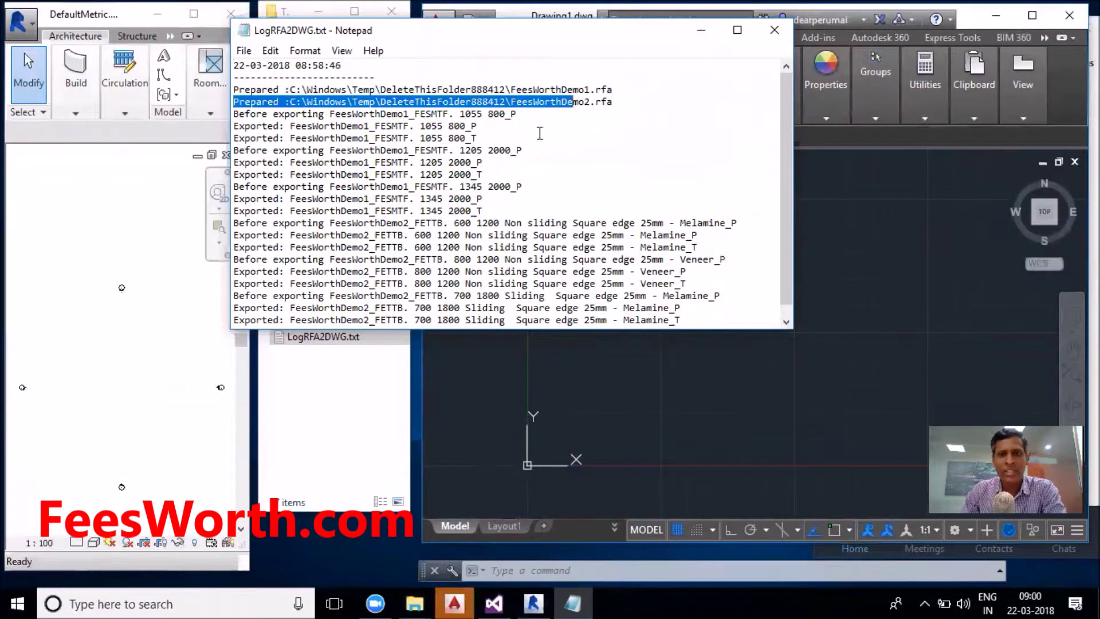
left_click(525, 151)
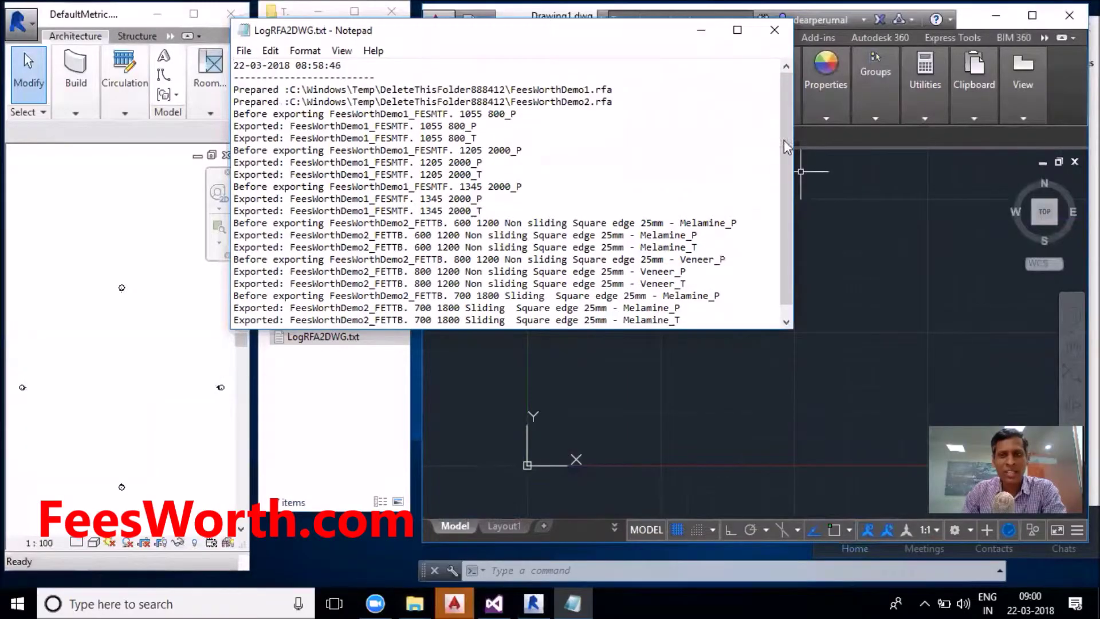
scroll(788, 121, "down", 1)
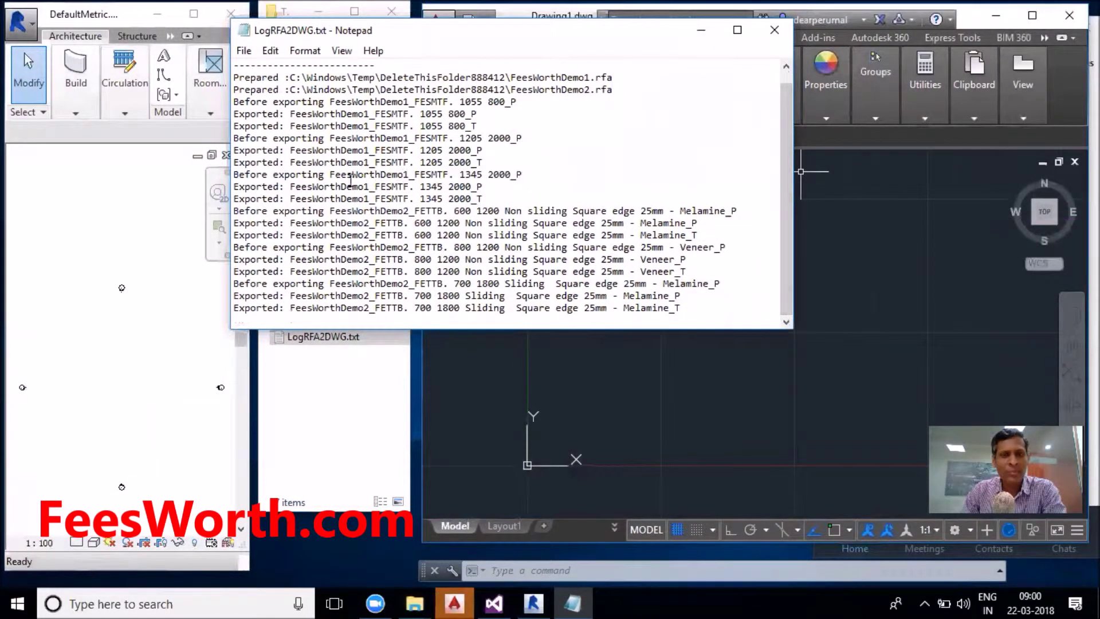
Delete the FeesWorthDemo2 lines at the end of the log, then minimize Notepad.
left_click(234, 174, "shift")
left_click(234, 199)
left_click_drag(499, 199, 650, 321)
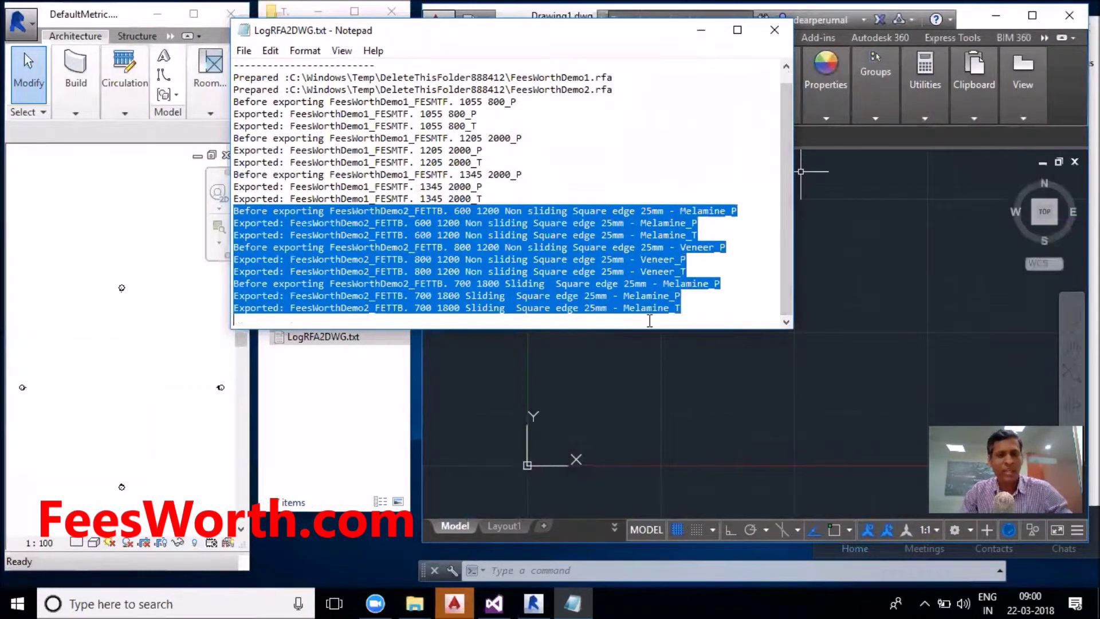
key("Delete")
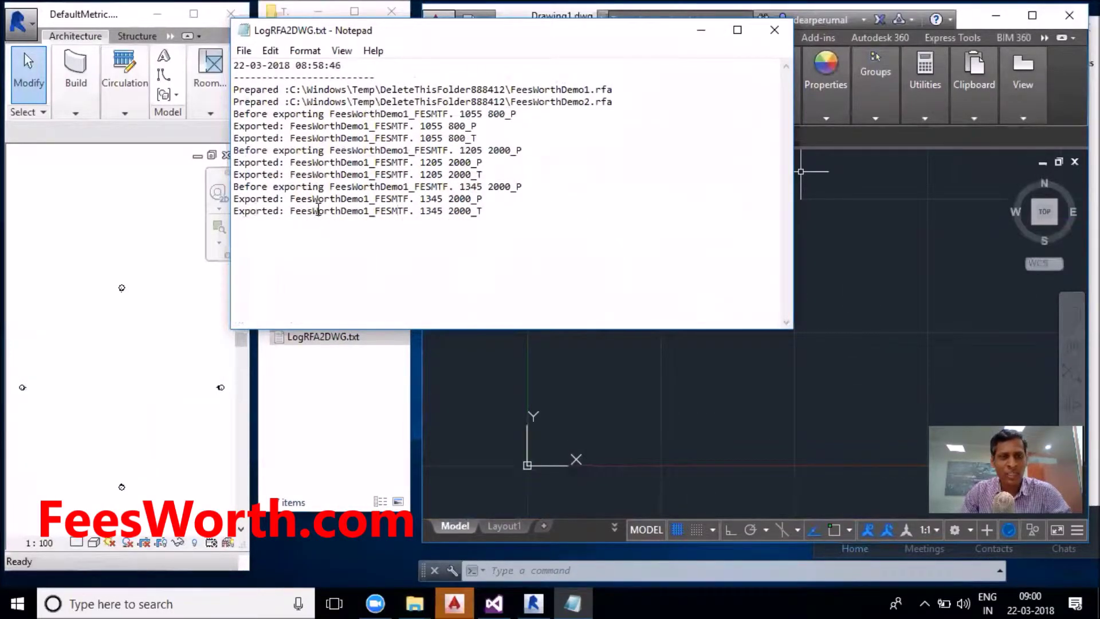
left_click_drag(317, 210, 490, 211)
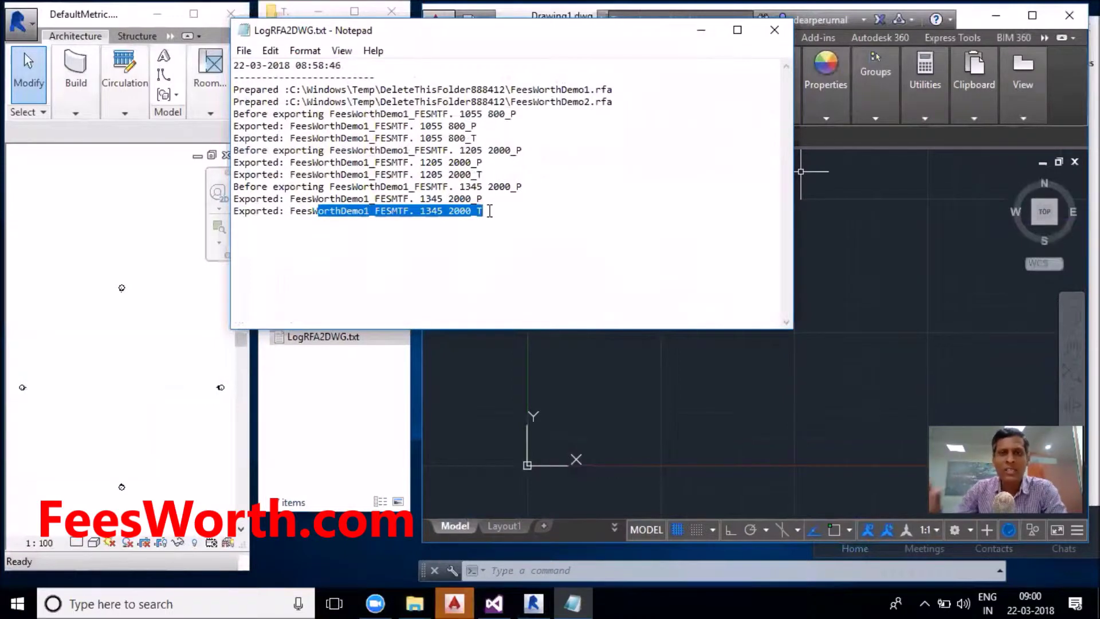
left_click(701, 29)
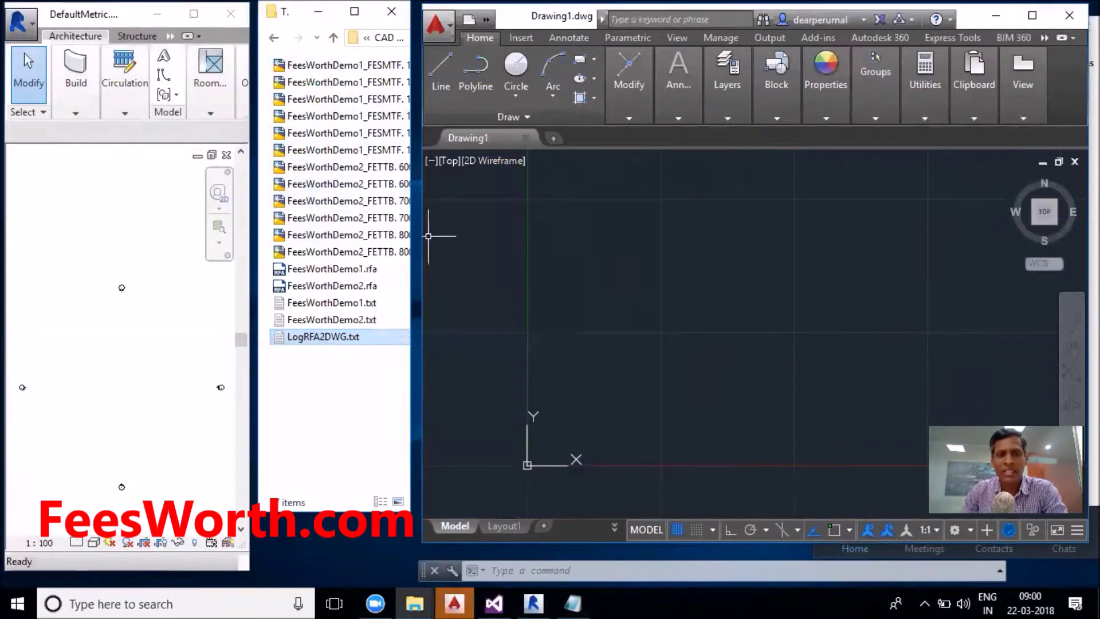
Narrow AutoCAD and widen the Explorer list to show the exported DWG names.
left_click_drag(422, 234, 671, 215)
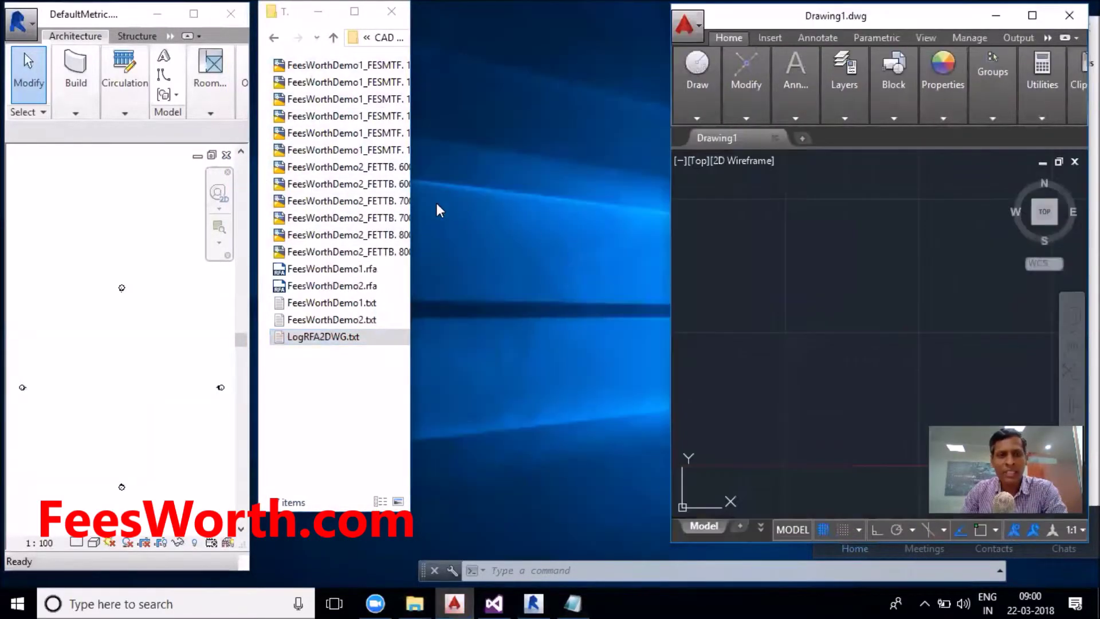
left_click_drag(412, 196, 634, 185)
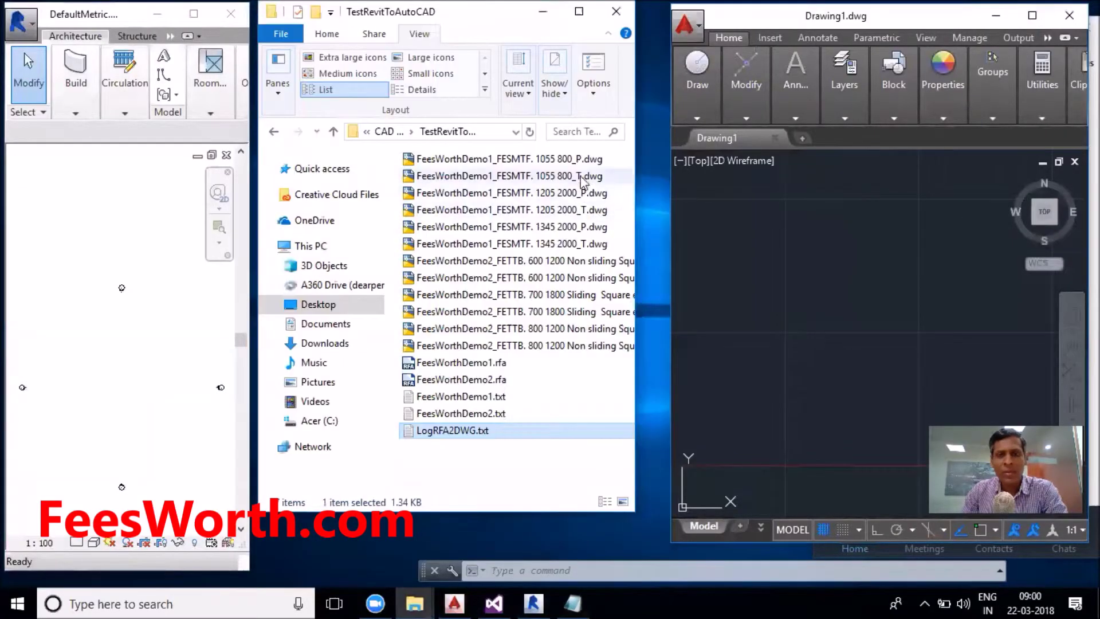
left_click(581, 163)
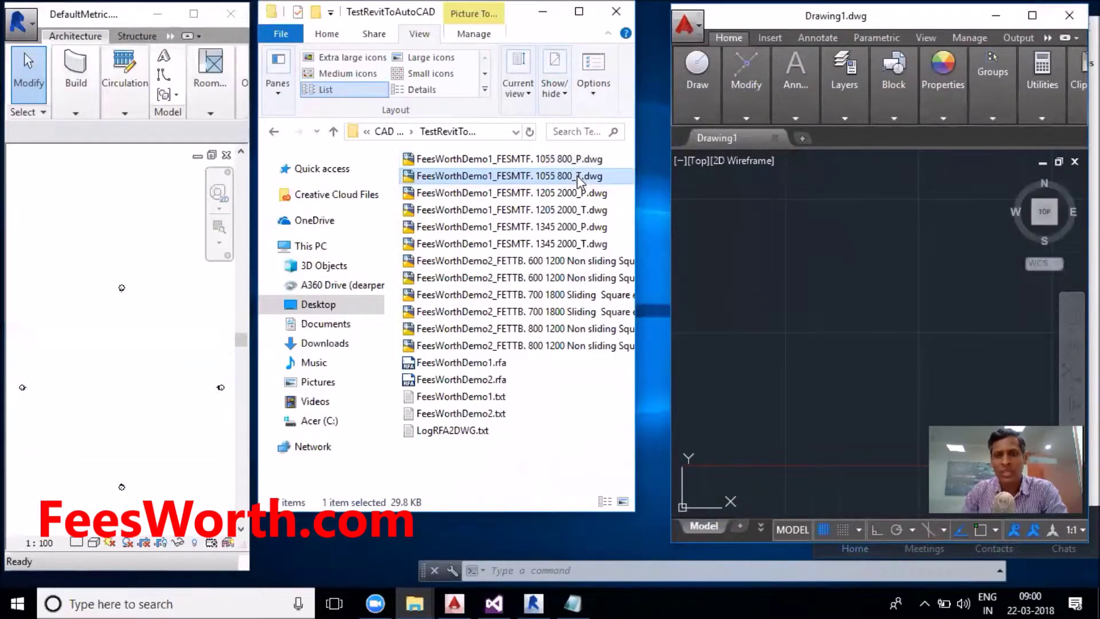
Open the 700 1800 Sliding Melamine_P drawing from Recent Documents and view it maximized.
left_click(692, 25)
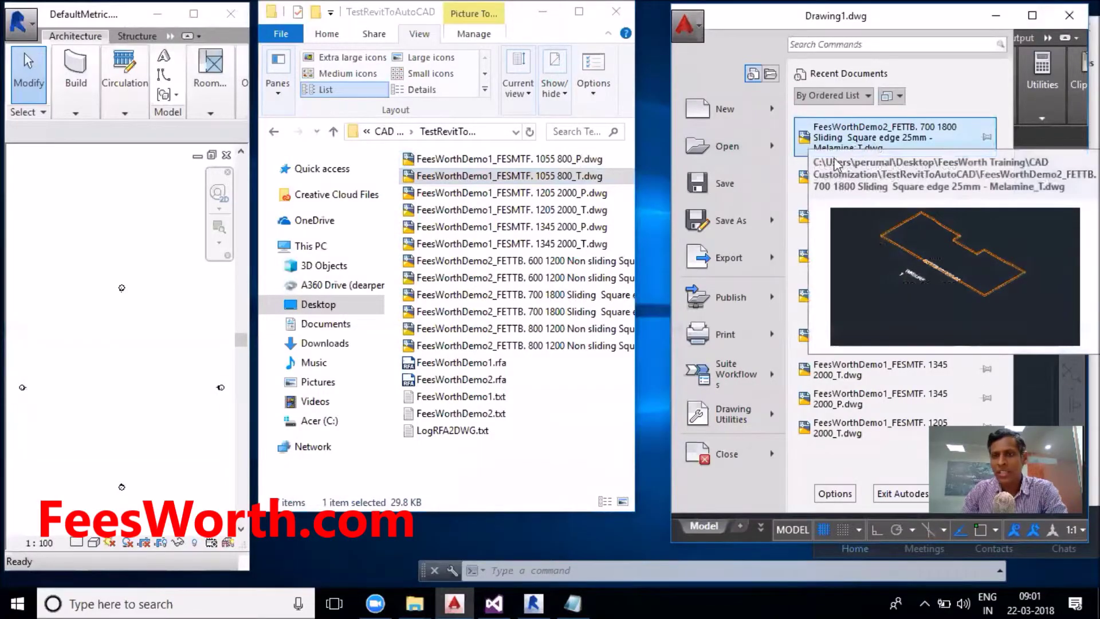
left_click(846, 174)
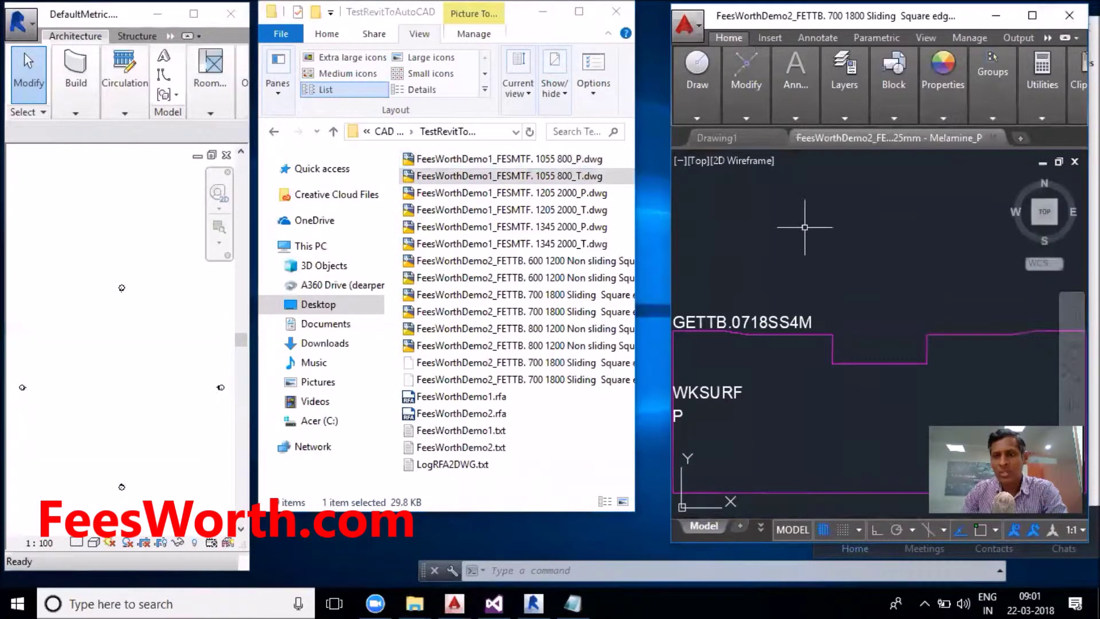
scroll(827, 258, "down", 4)
scroll(832, 300, "up", 3)
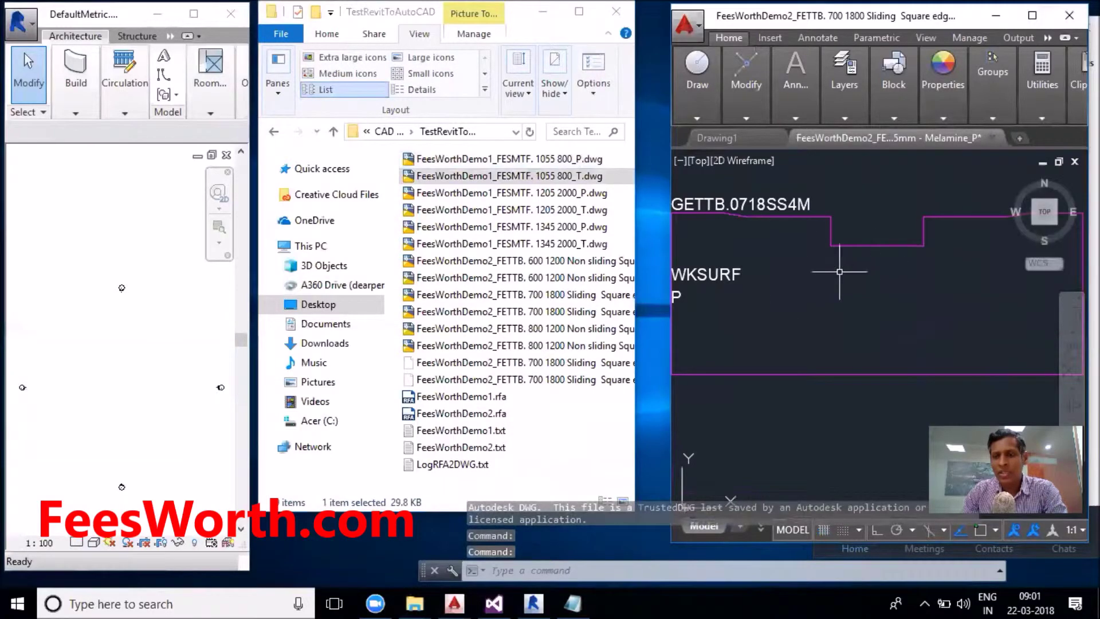
scroll(885, 271, "down", 2)
left_click(886, 271)
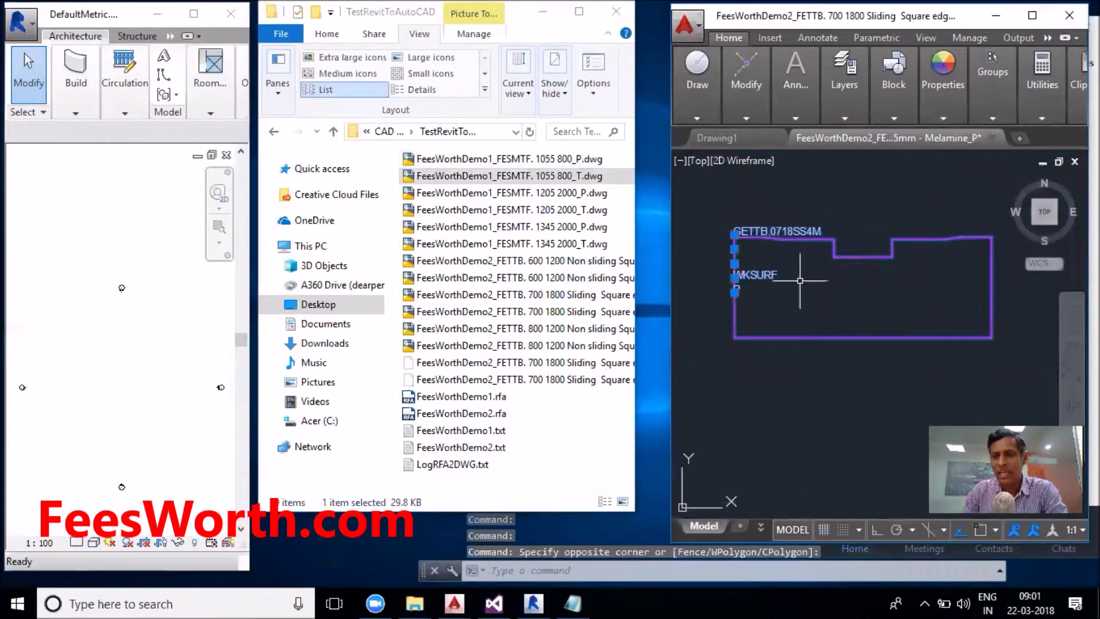
scroll(780, 191, "up", 3)
middle_click_drag(798, 300, 817, 363)
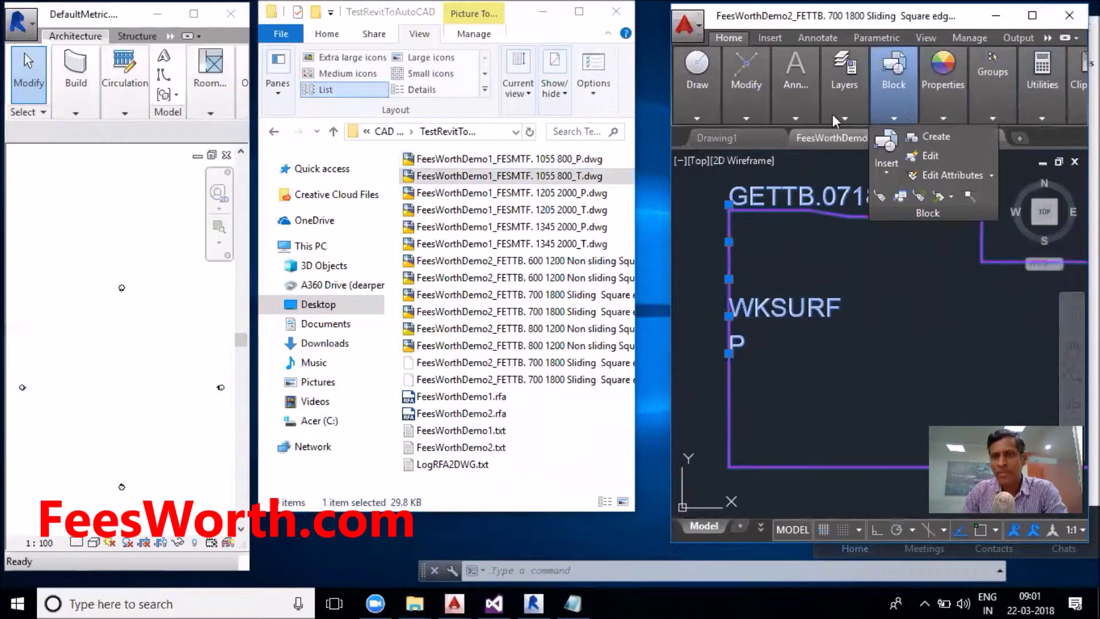
mouse_move(843, 95)
left_click(1032, 15)
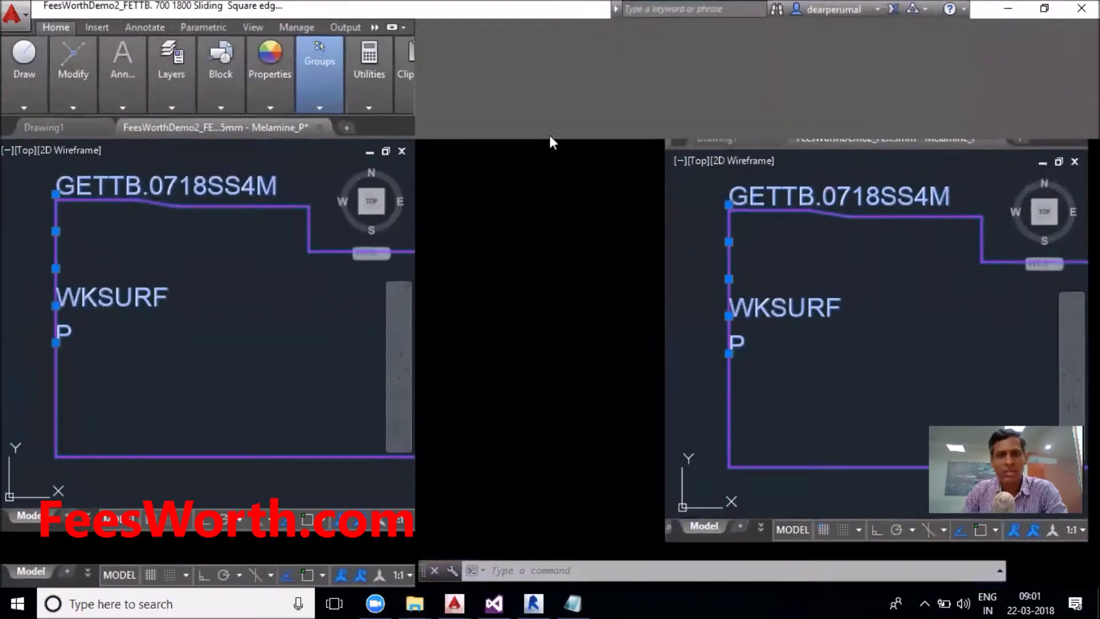
left_click(229, 229)
left_click(167, 209)
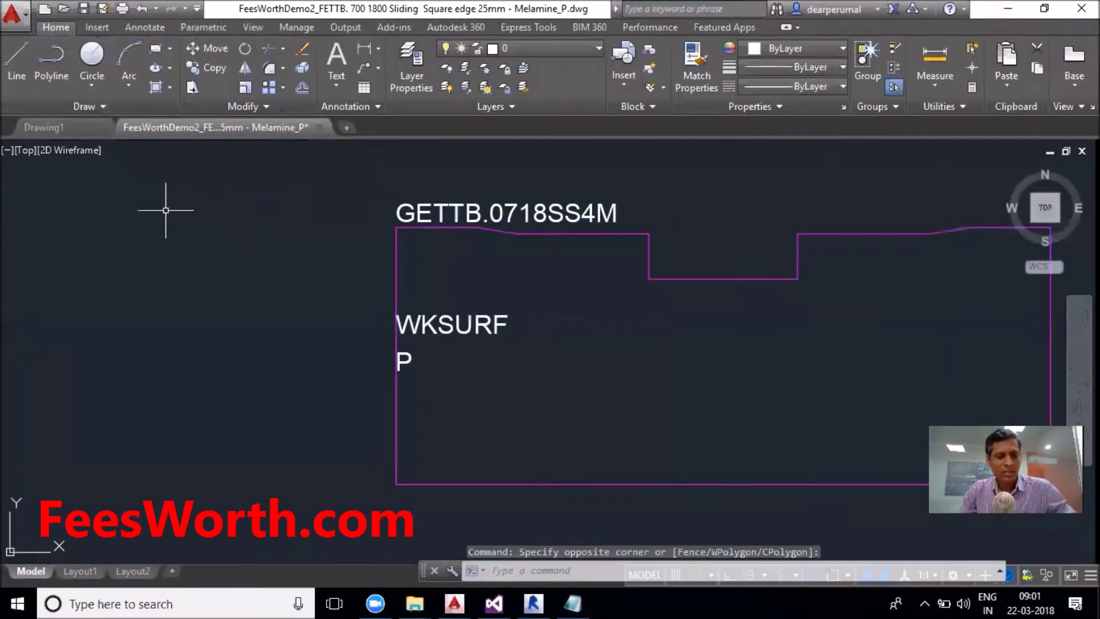
left_click(598, 47)
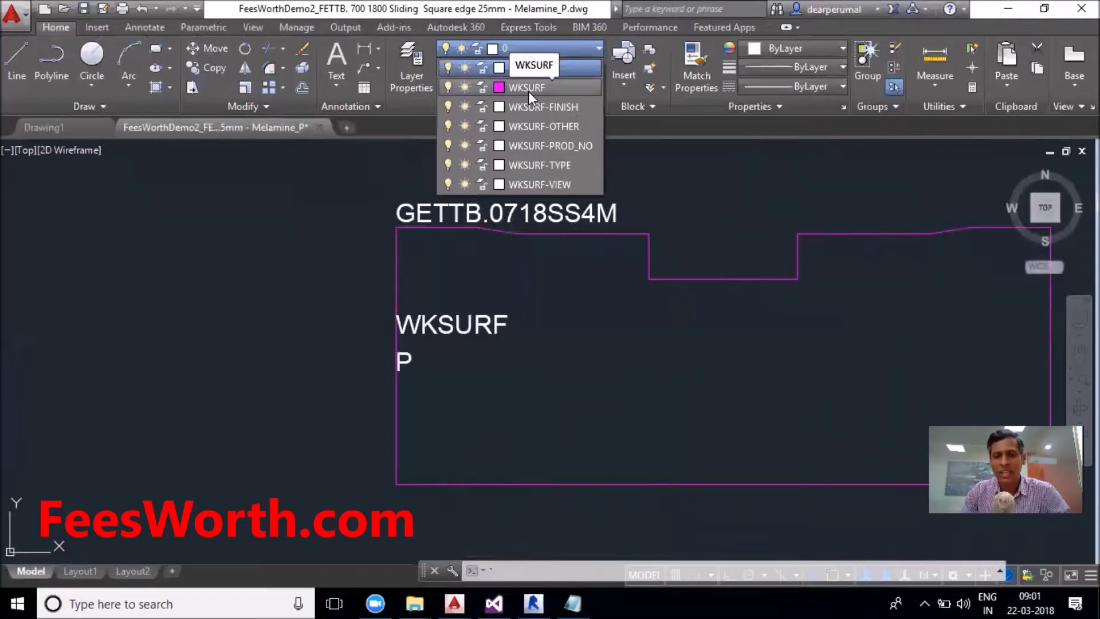
left_click(494, 603)
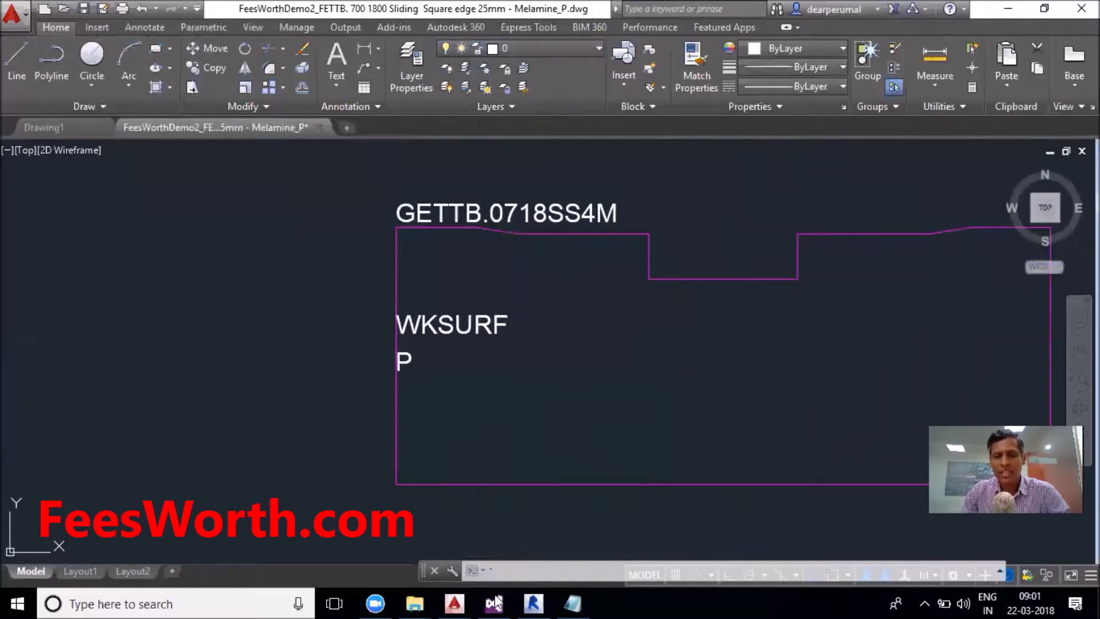
left_click(725, 346)
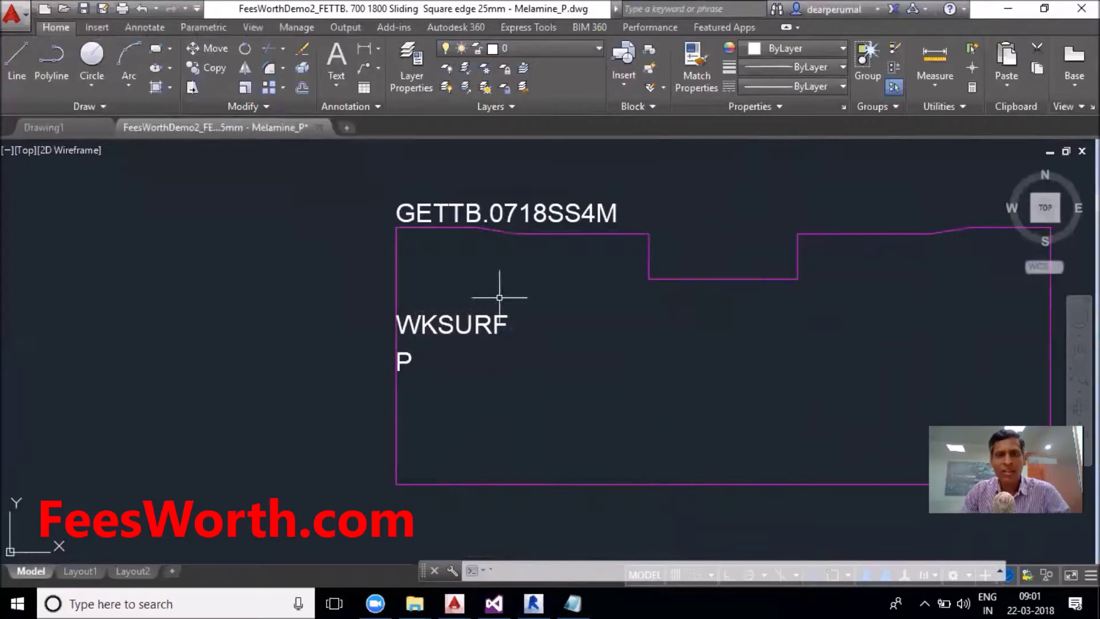
scroll(467, 250, "down", 3)
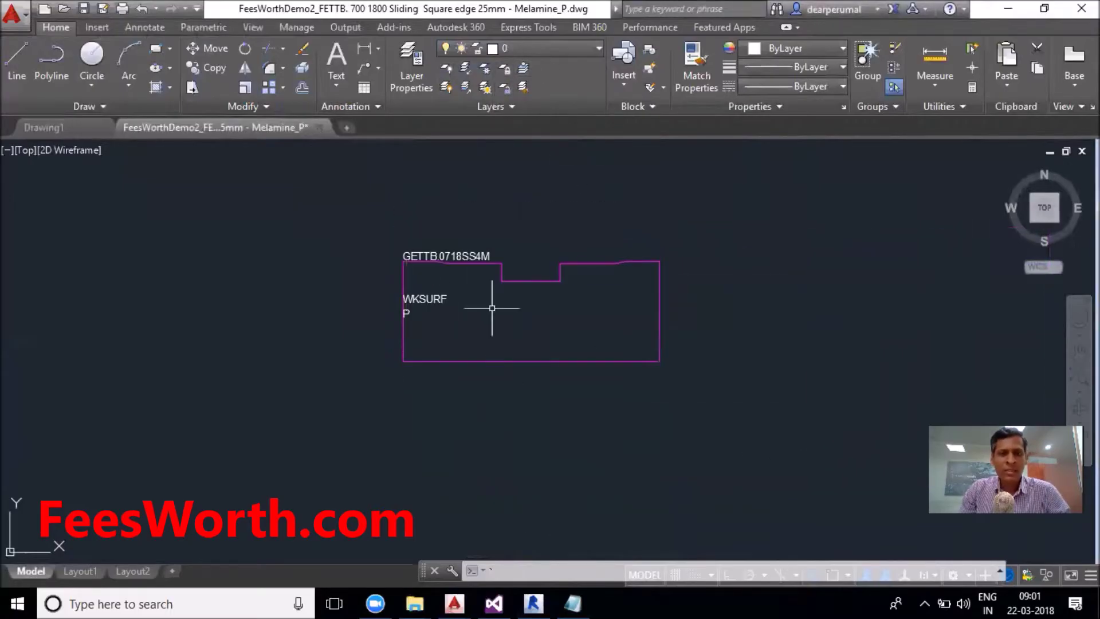
middle_click_drag(491, 307, 367, 308)
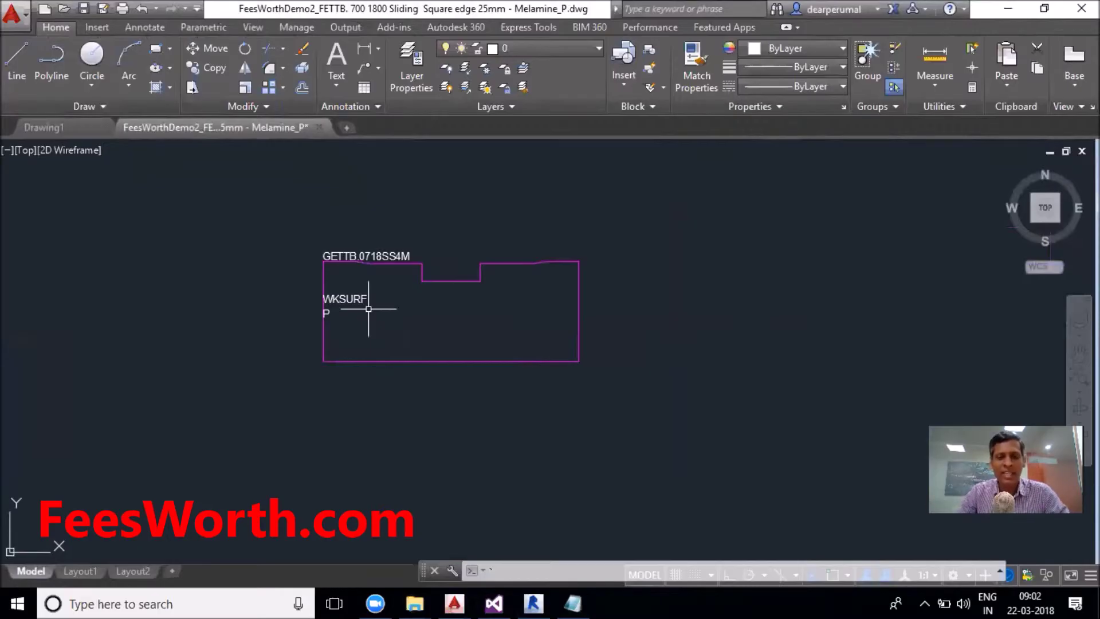
left_click(494, 603)
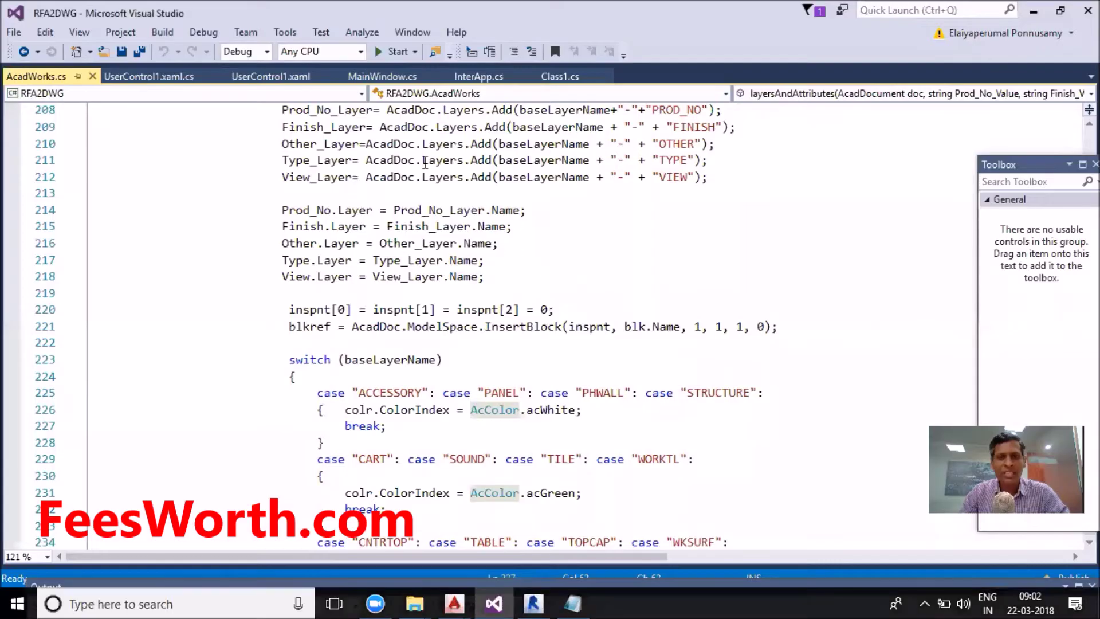
mouse_move(479, 161)
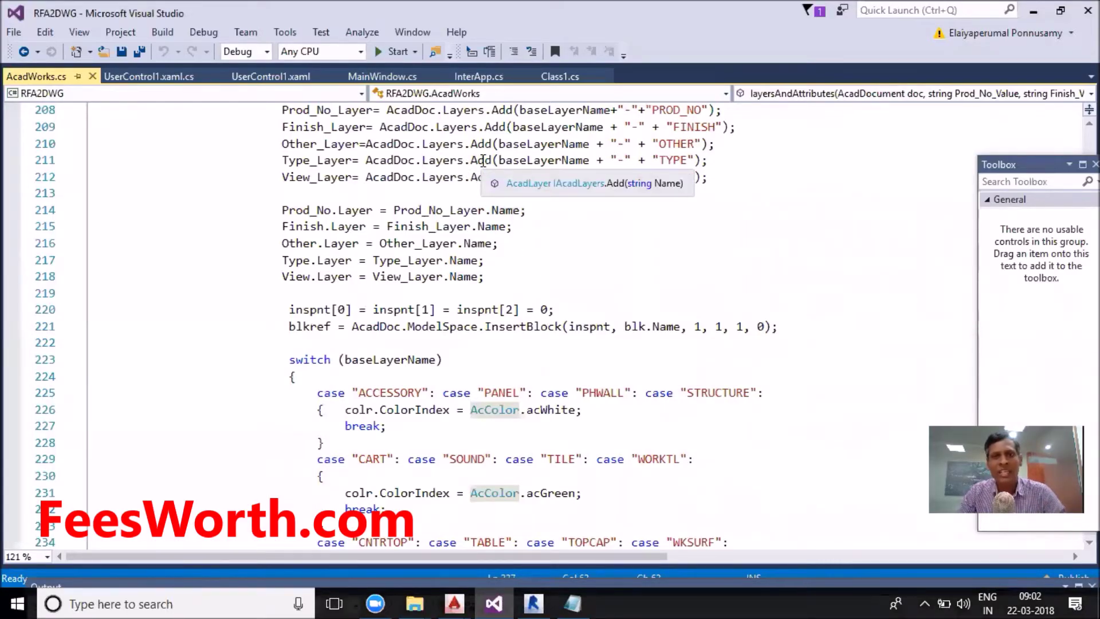
left_click(704, 212)
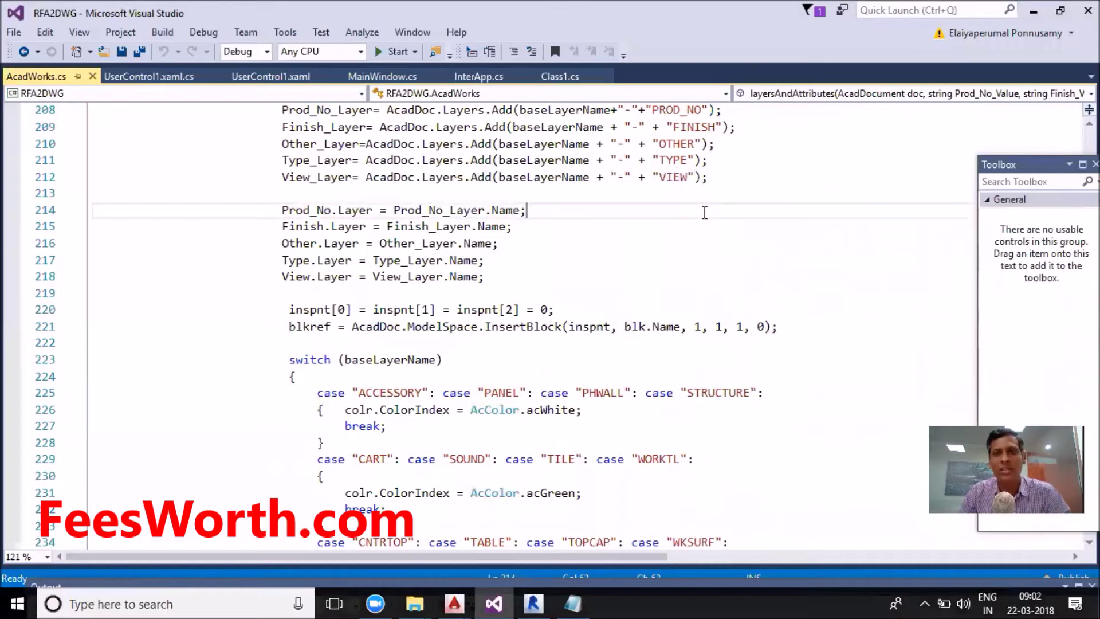
left_click(1034, 11)
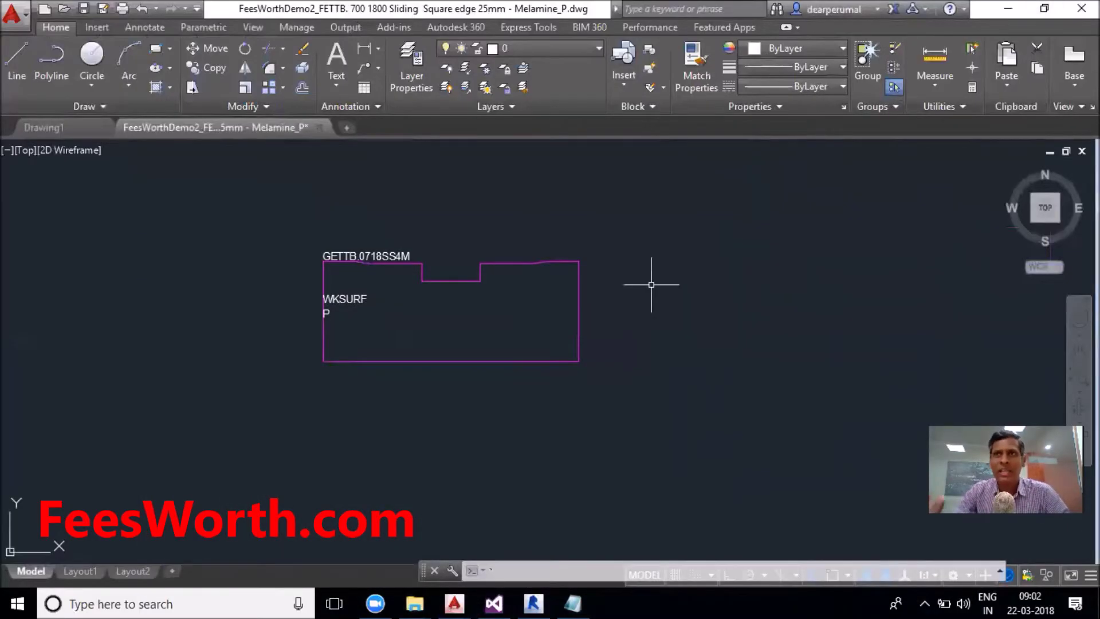